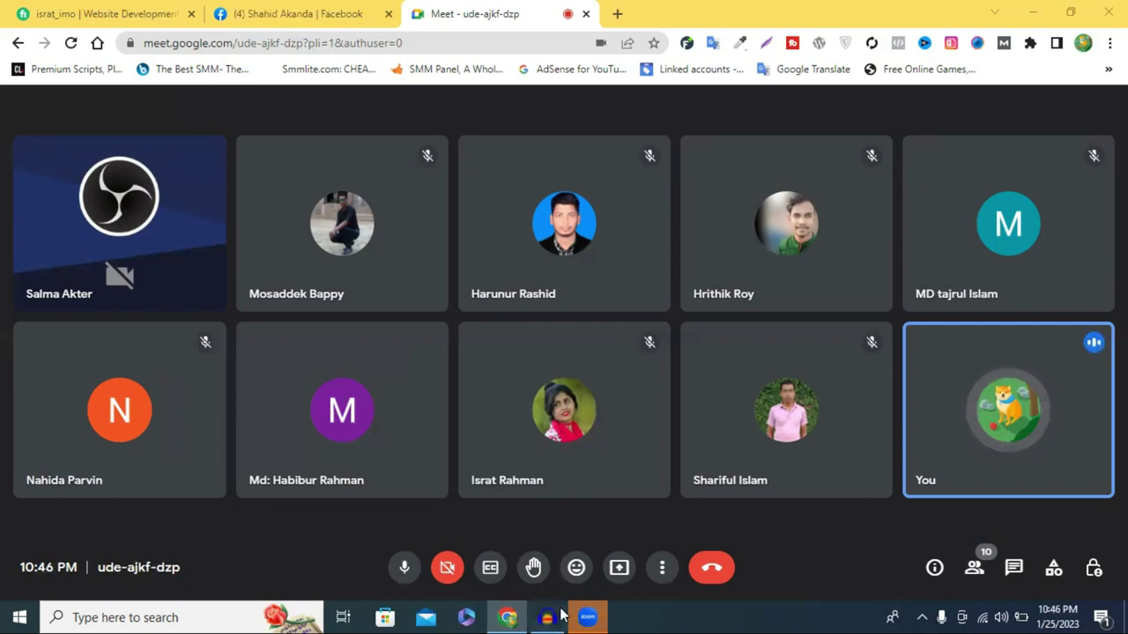
Present the entire screen to the participants of the Google Meet call.
{"action": "left_click", "coordinate": [620, 568]}
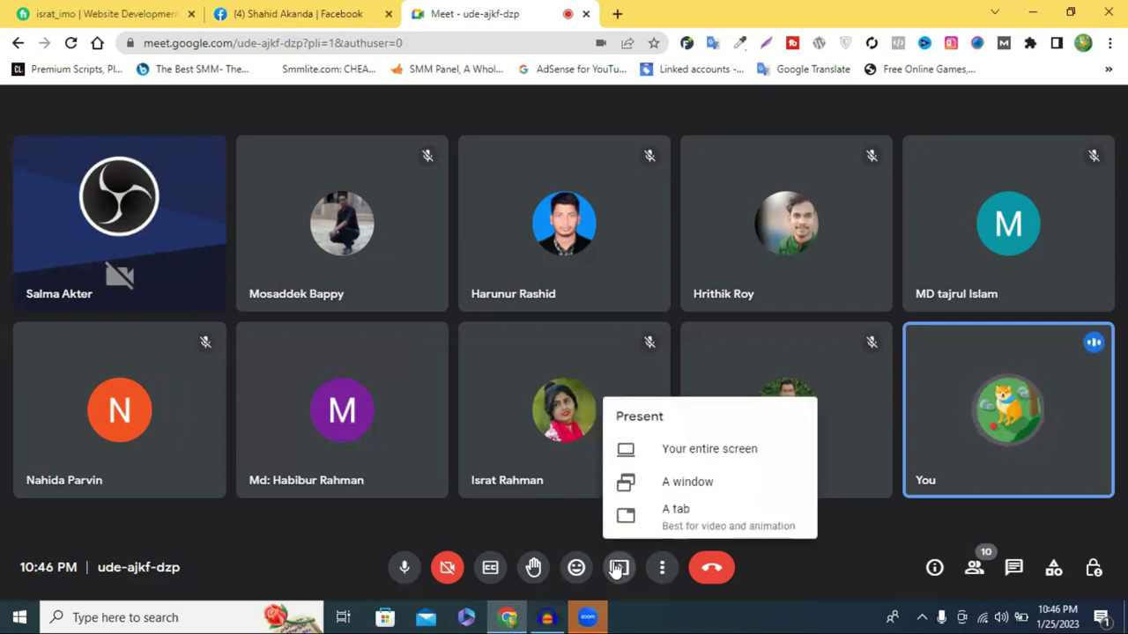
{"action": "left_click", "coordinate": [663, 455]}
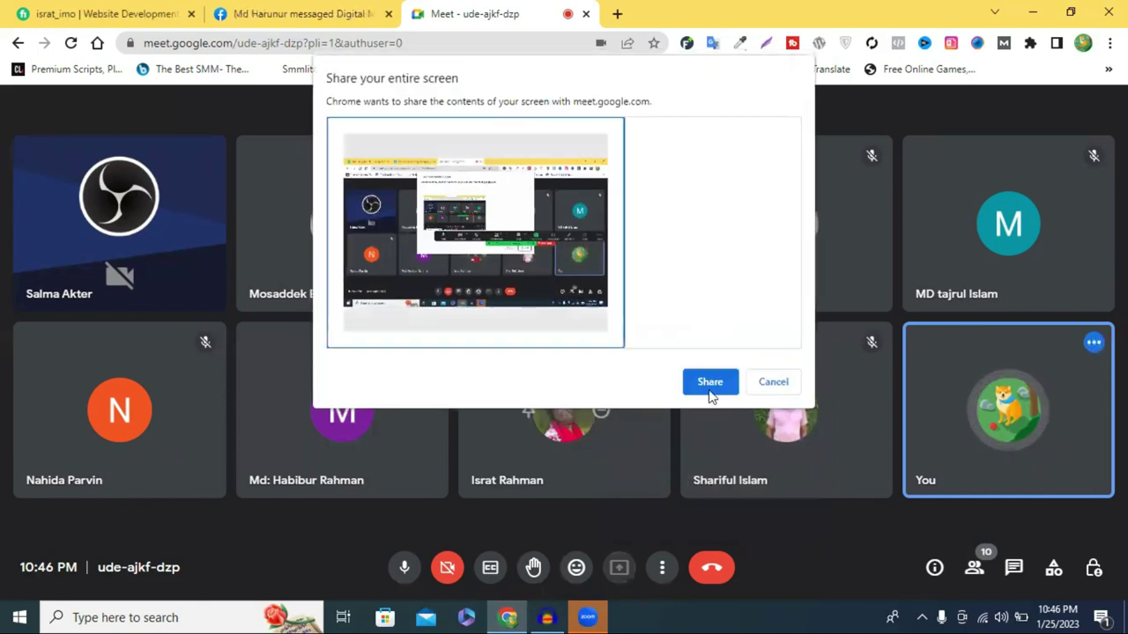
{"action": "left_click", "coordinate": [710, 381]}
Open the WordPress admin page newlifelearningitinstitute.com/wp-admin in a new browser tab.
{"action": "left_click", "coordinate": [618, 14]}
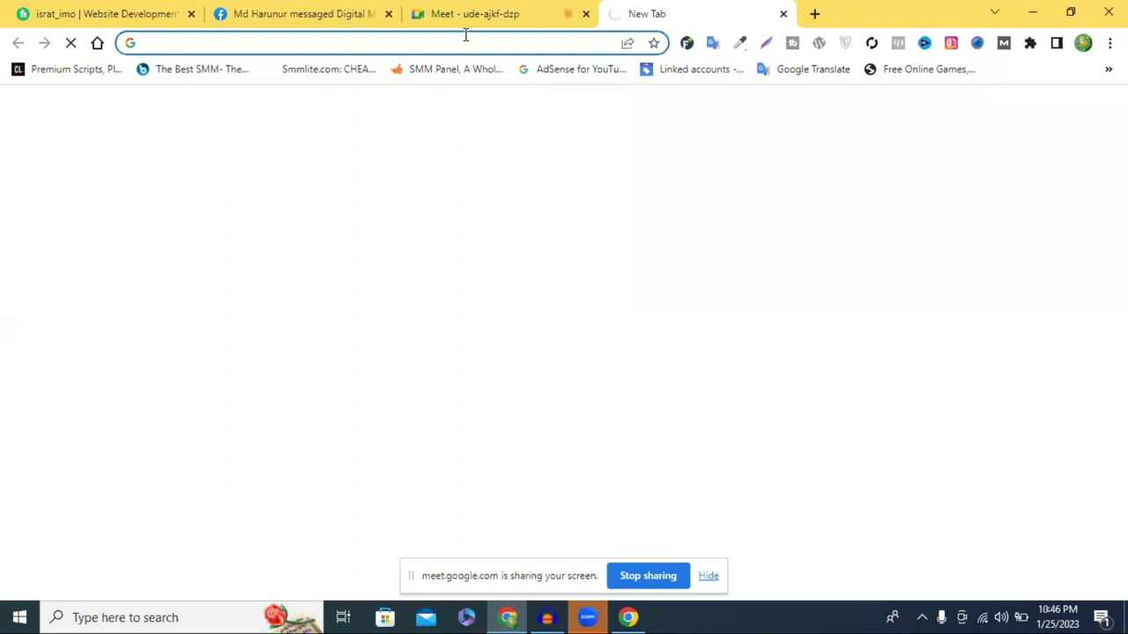
{"action": "left_click", "coordinate": [466, 35]}
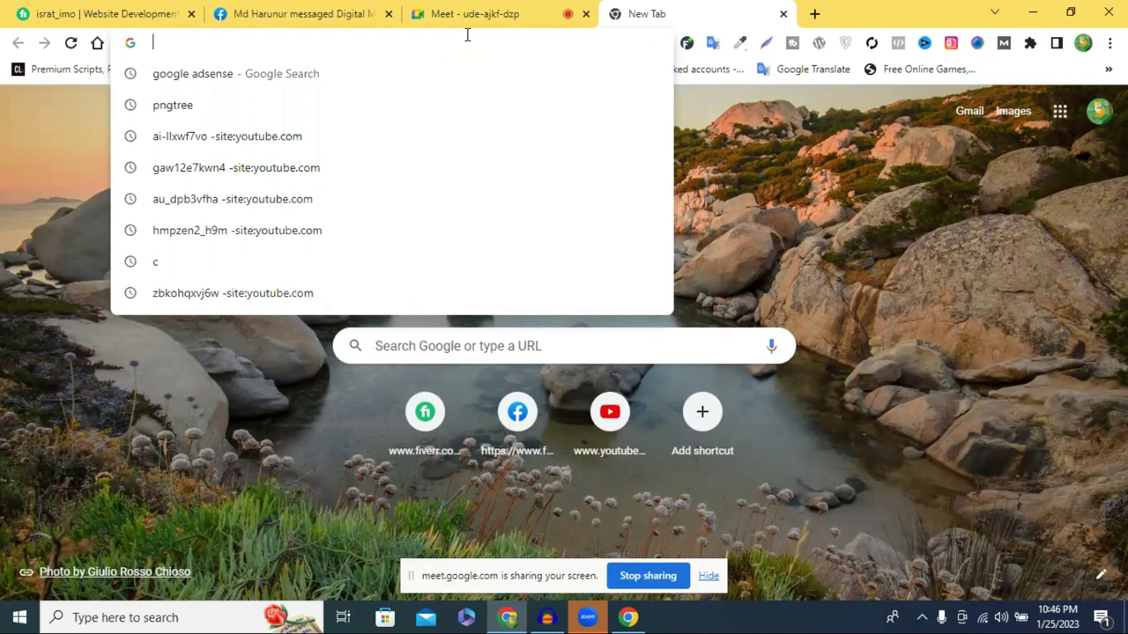
{"action": "key", "text": "Escape"}
{"action": "type", "text": "ne"}
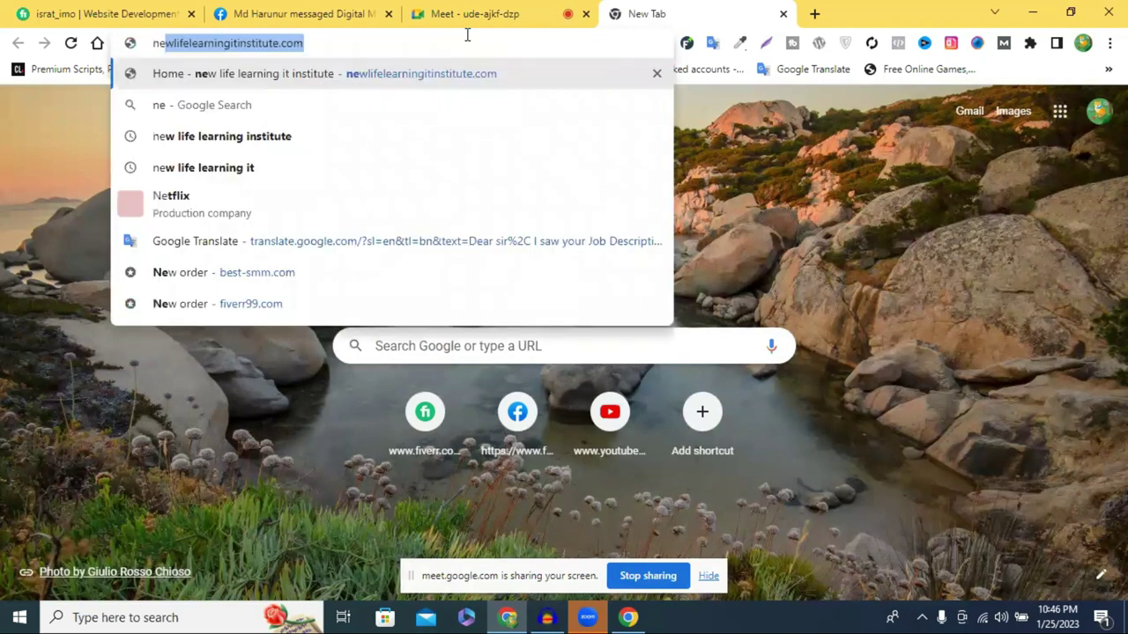
{"action": "key", "text": "Right"}
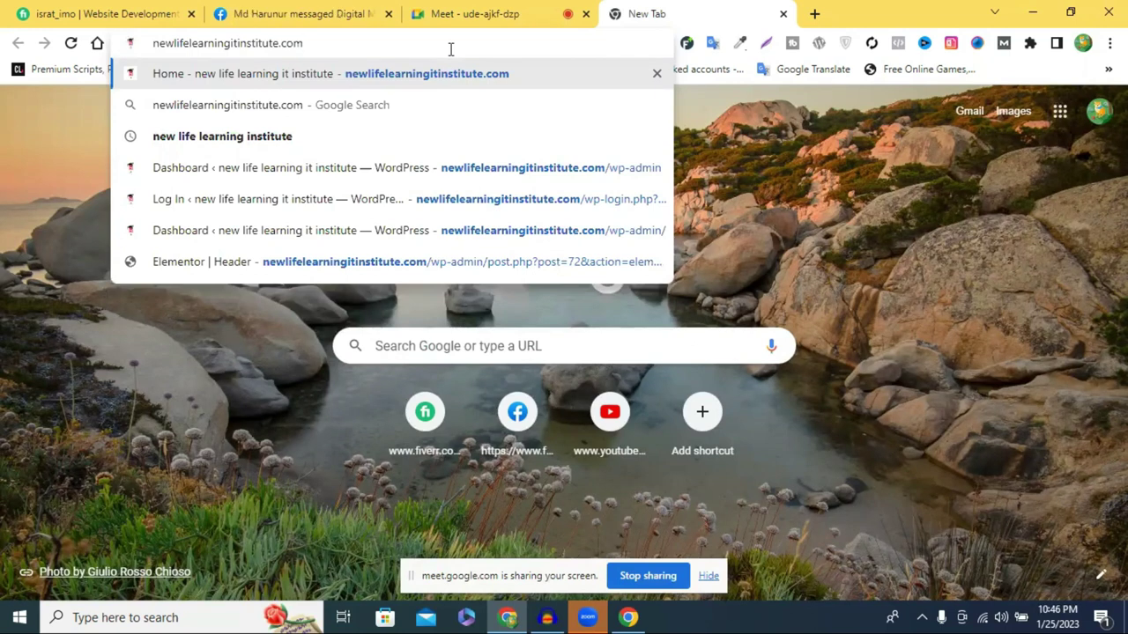
{"action": "type", "text": "/"}
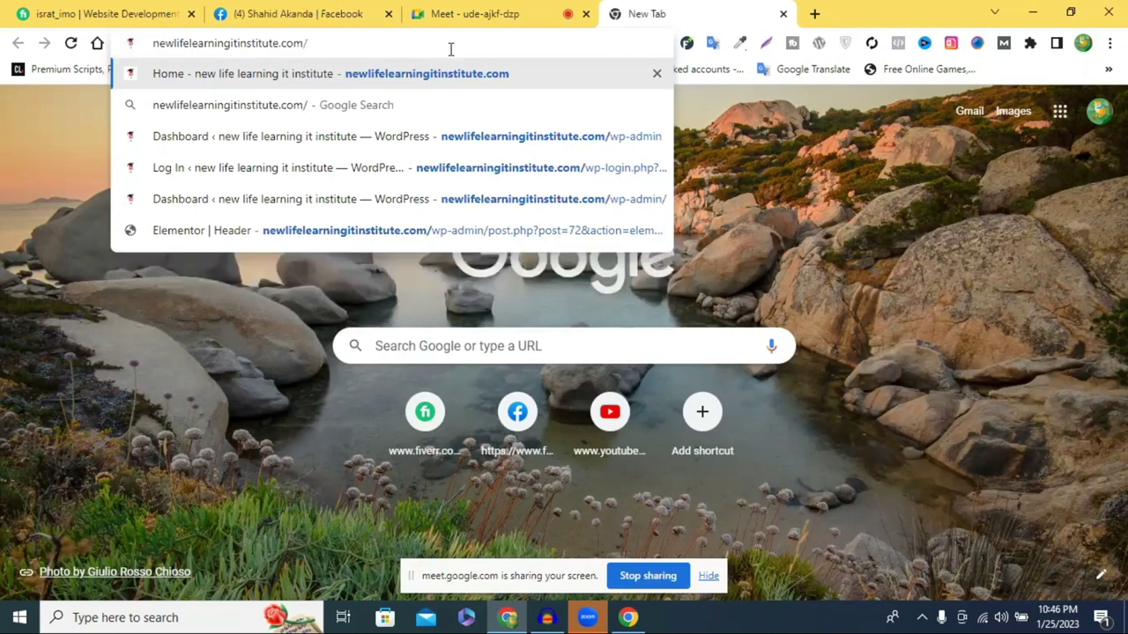
{"action": "type", "text": "wp"}
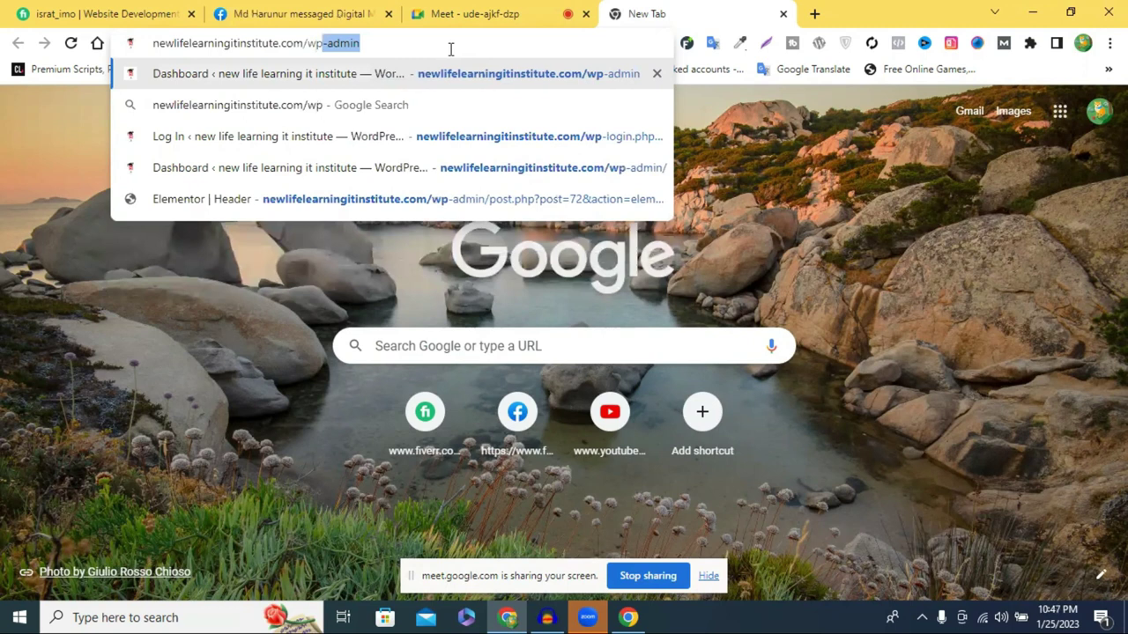
{"action": "key", "text": "Return"}
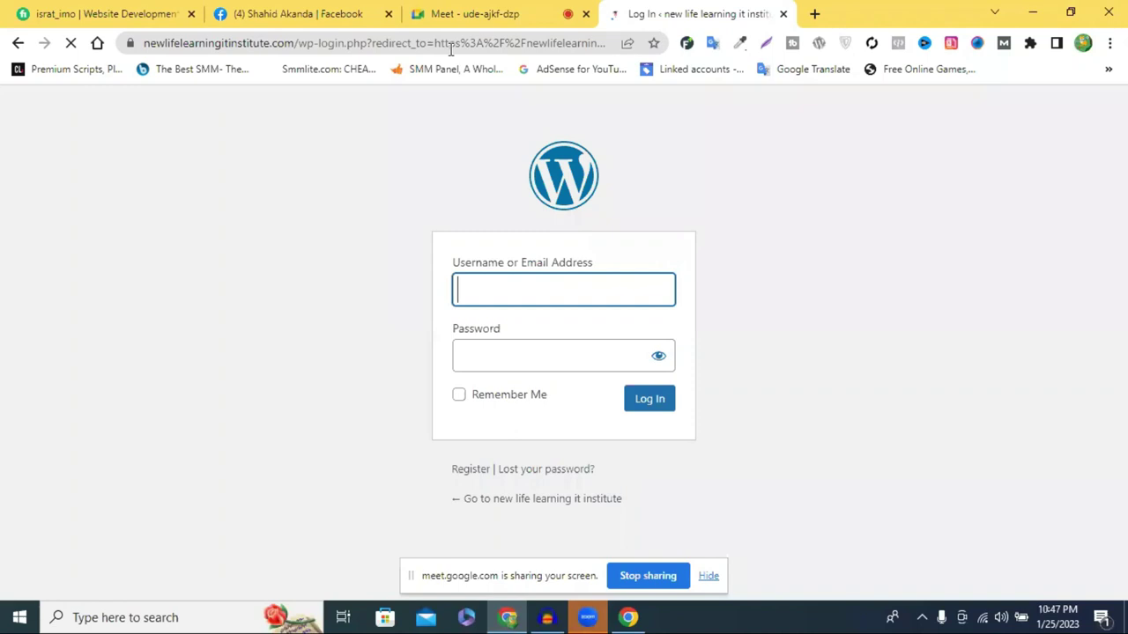
Log in to the WordPress site with the prefilled username and password.
{"action": "left_click", "coordinate": [945, 279]}
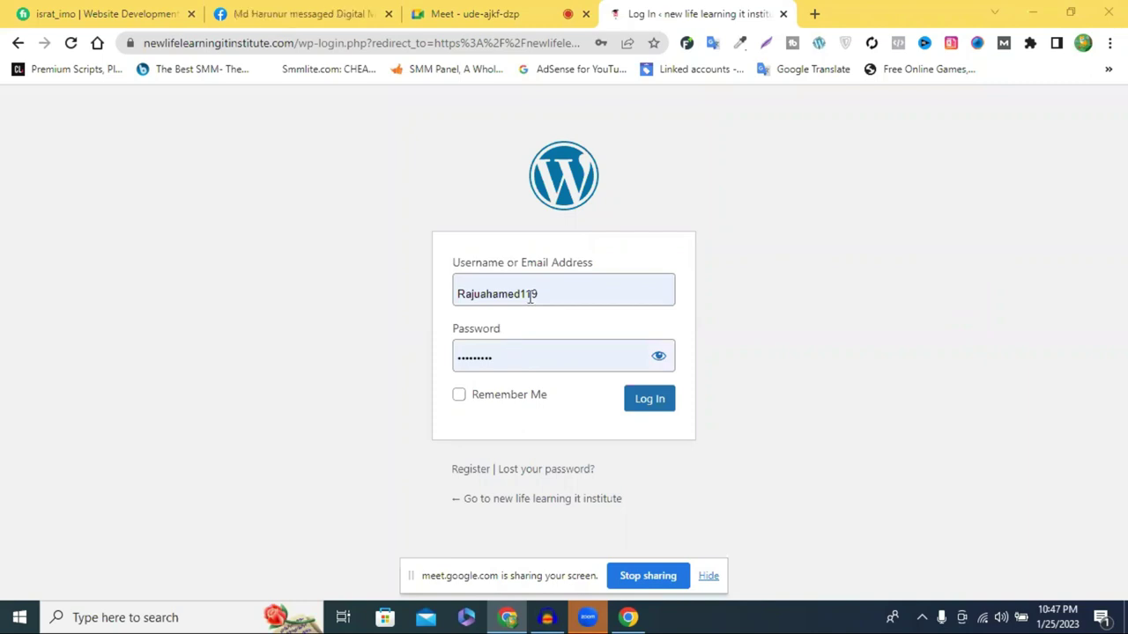
{"action": "left_click_drag", "start_coordinate": [485, 269], "coordinate": [673, 244]}
{"action": "left_click", "coordinate": [622, 264]}
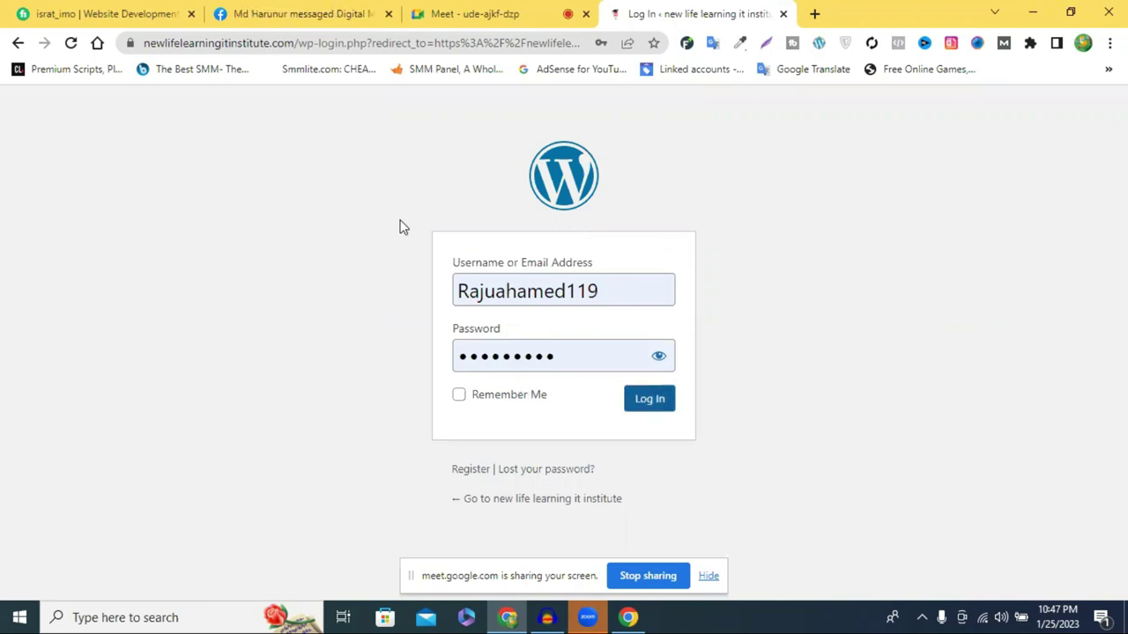
{"action": "left_click", "coordinate": [643, 401]}
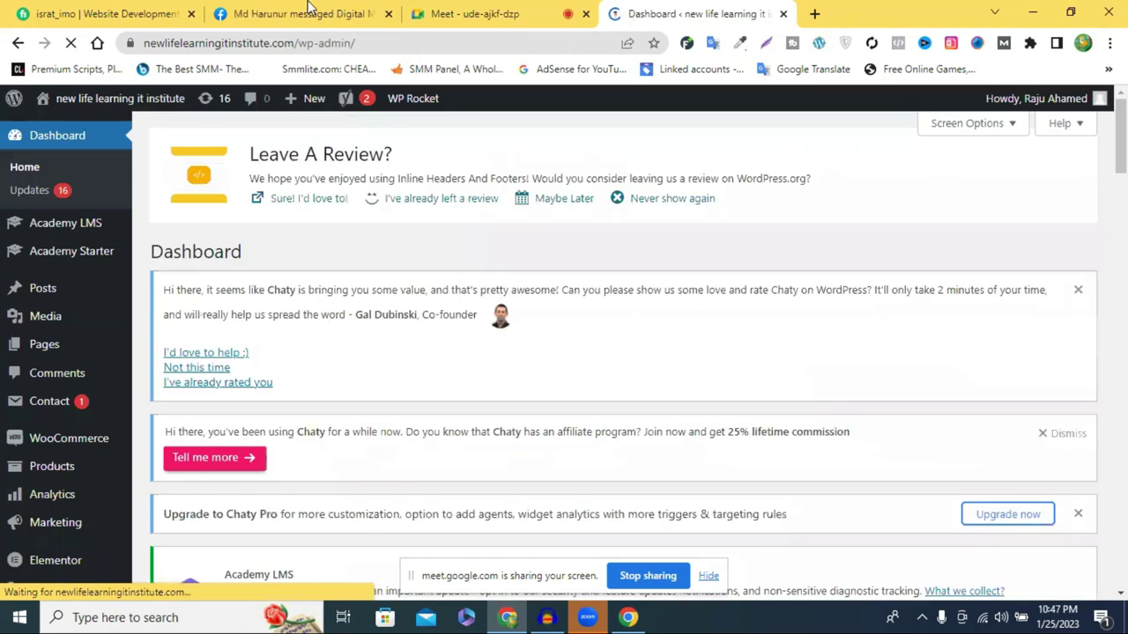
Go to the site's plugin management and open the page for adding new plugins.
{"action": "scroll", "coordinate": [88, 548], "scroll_direction": "down", "scroll_amount": 1}
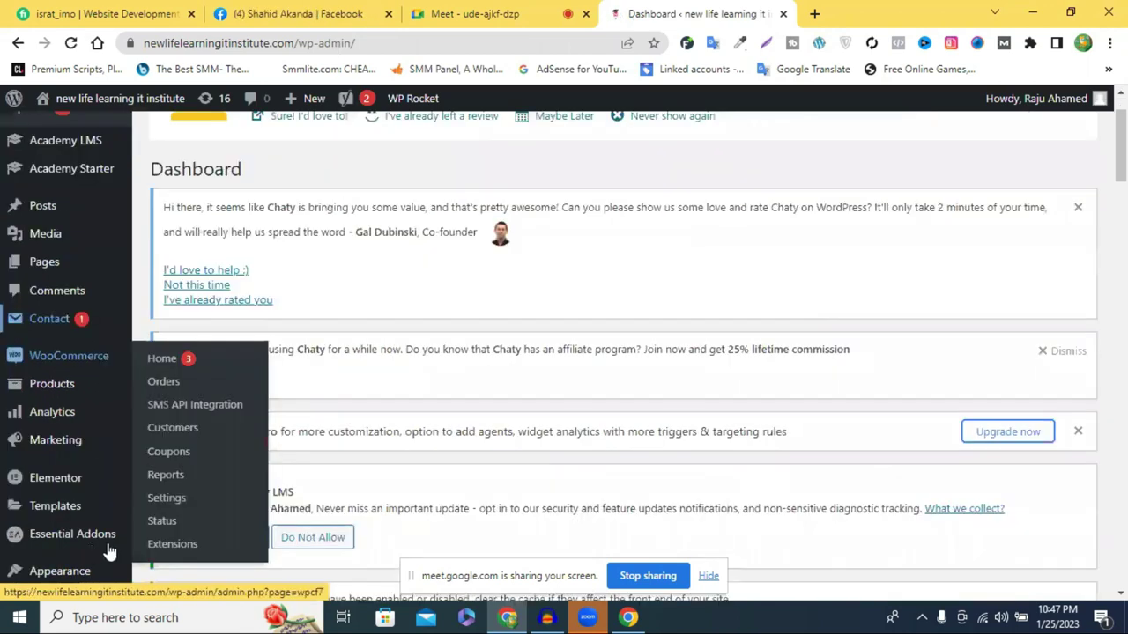
{"action": "scroll", "coordinate": [64, 533], "scroll_direction": "down", "scroll_amount": 1}
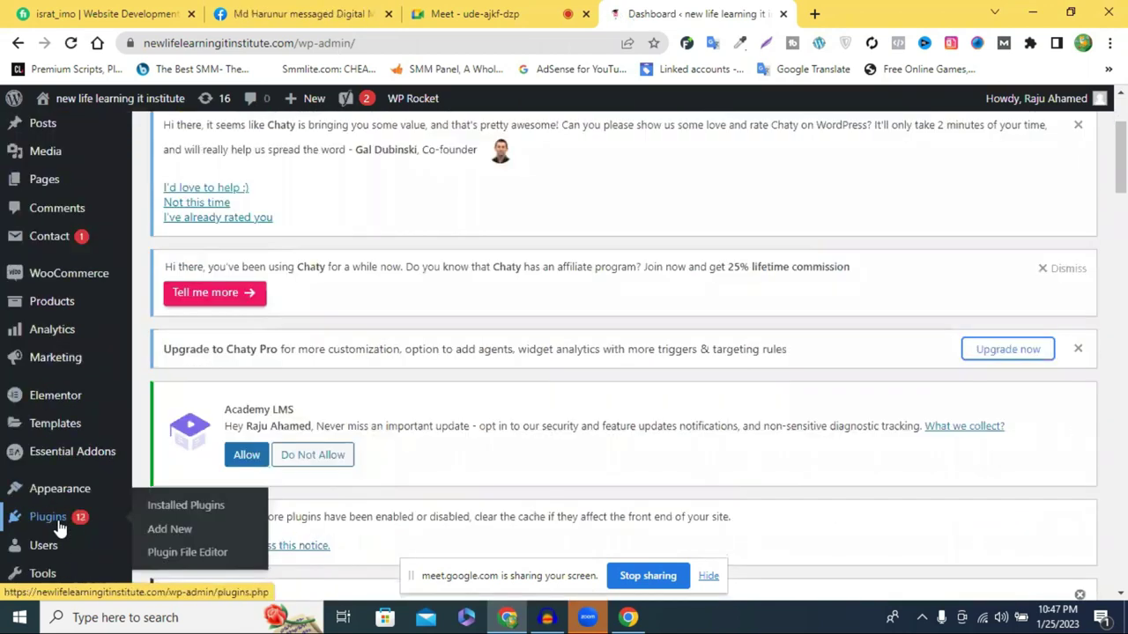
{"action": "left_click", "coordinate": [51, 518]}
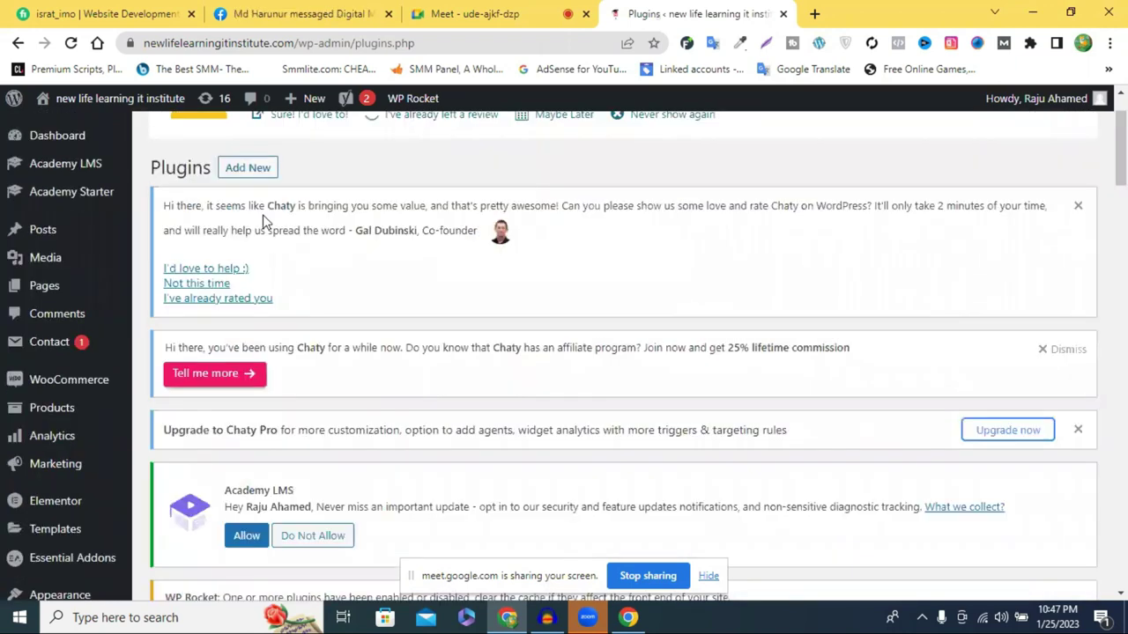
{"action": "scroll", "coordinate": [256, 258], "scroll_direction": "up", "scroll_amount": 1}
{"action": "left_click", "coordinate": [249, 252]}
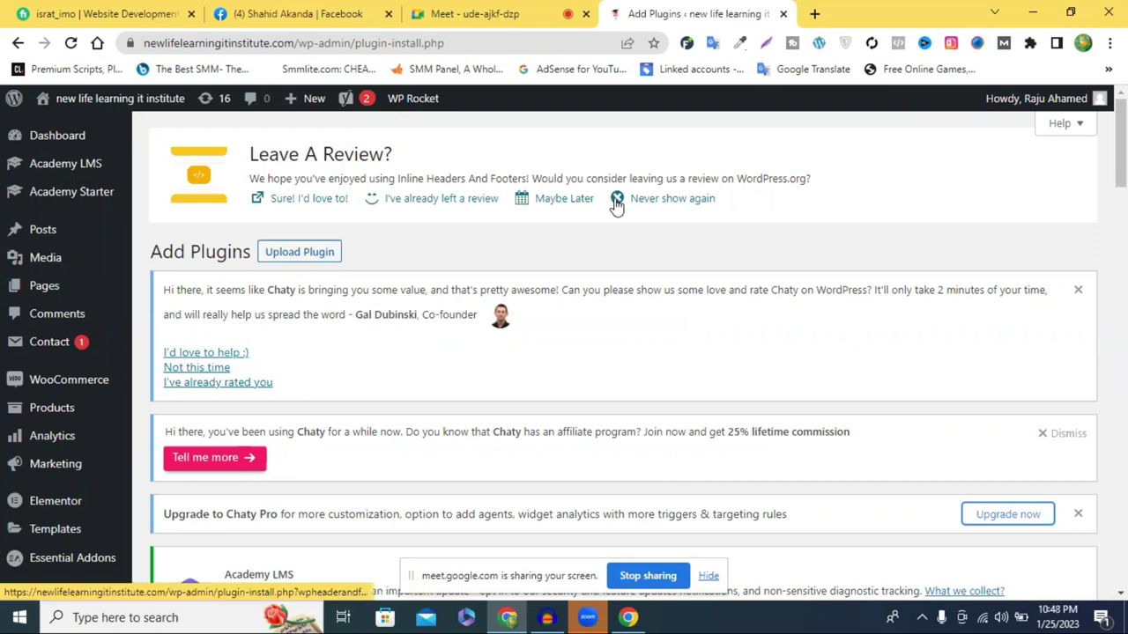
Search the WordPress plugin directory for the keyword "seo".
{"action": "scroll", "coordinate": [506, 278], "scroll_direction": "down", "scroll_amount": 3}
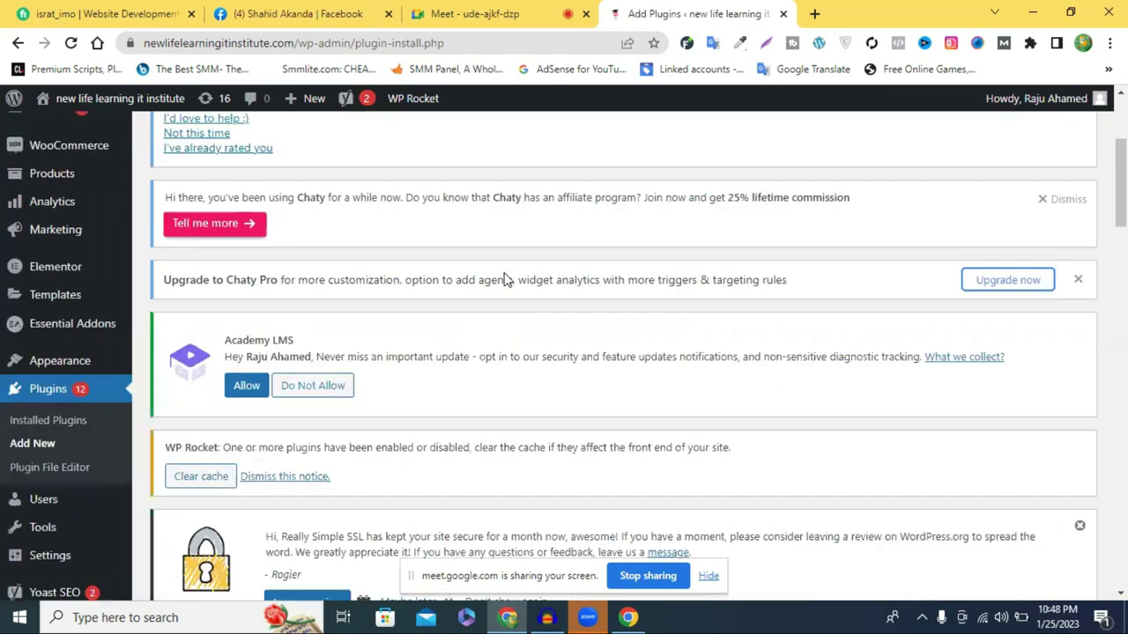
{"action": "scroll", "coordinate": [507, 279], "scroll_direction": "up", "scroll_amount": 3}
{"action": "scroll", "coordinate": [506, 278], "scroll_direction": "down", "scroll_amount": 6}
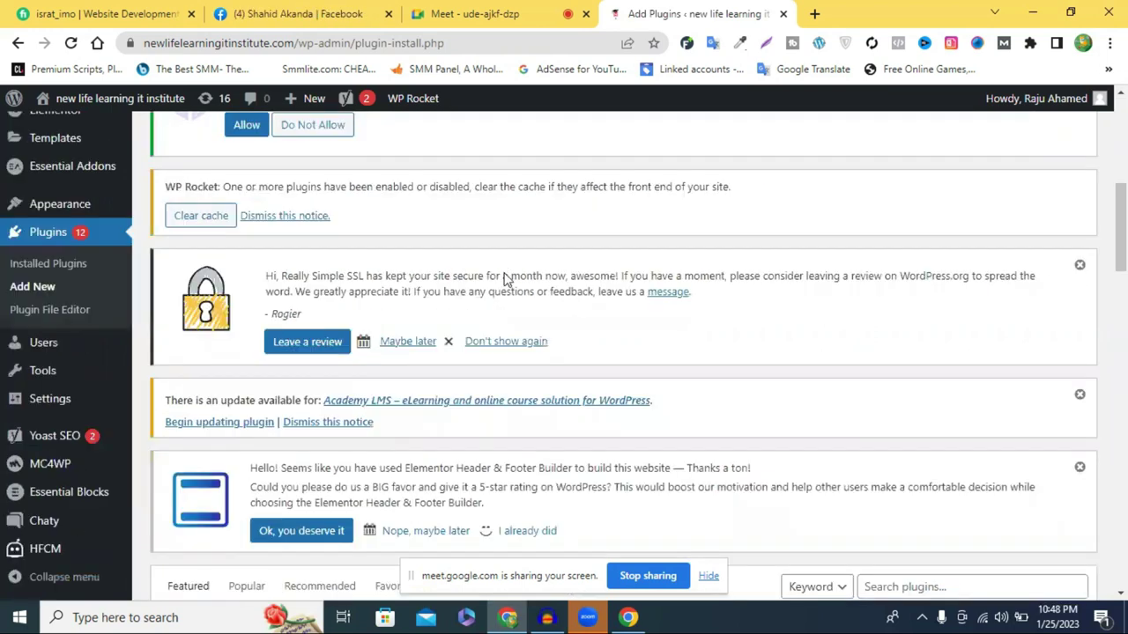
{"action": "scroll", "coordinate": [507, 278], "scroll_direction": "up", "scroll_amount": 6}
{"action": "scroll", "coordinate": [866, 254], "scroll_direction": "down", "scroll_amount": 4}
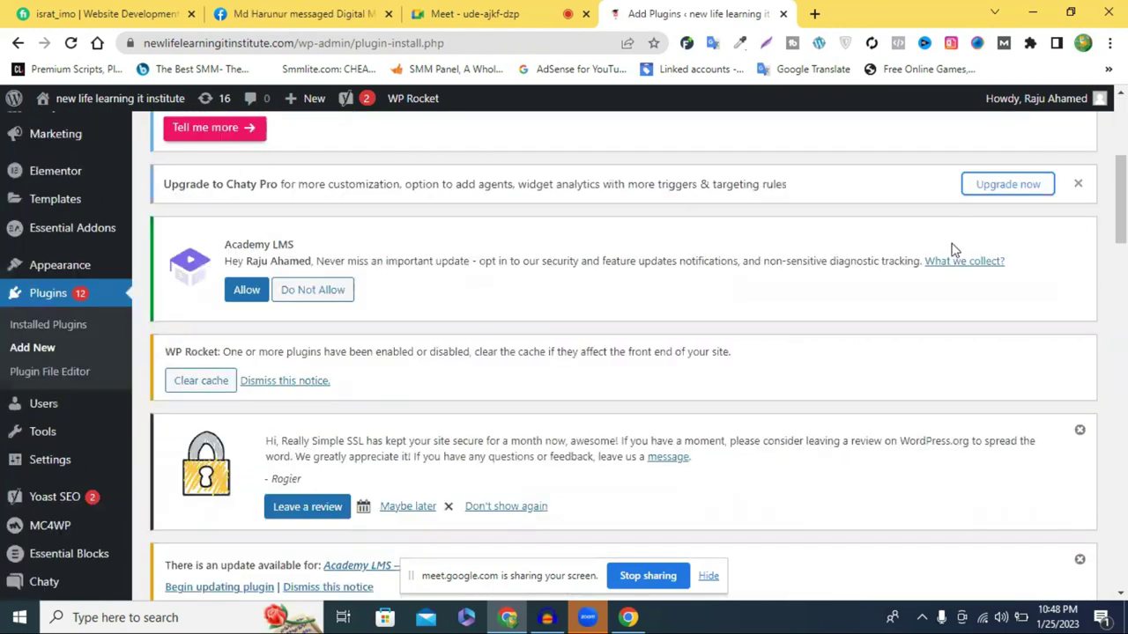
{"action": "scroll", "coordinate": [946, 254], "scroll_direction": "down", "scroll_amount": 4}
{"action": "scroll", "coordinate": [904, 262], "scroll_direction": "down", "scroll_amount": 4}
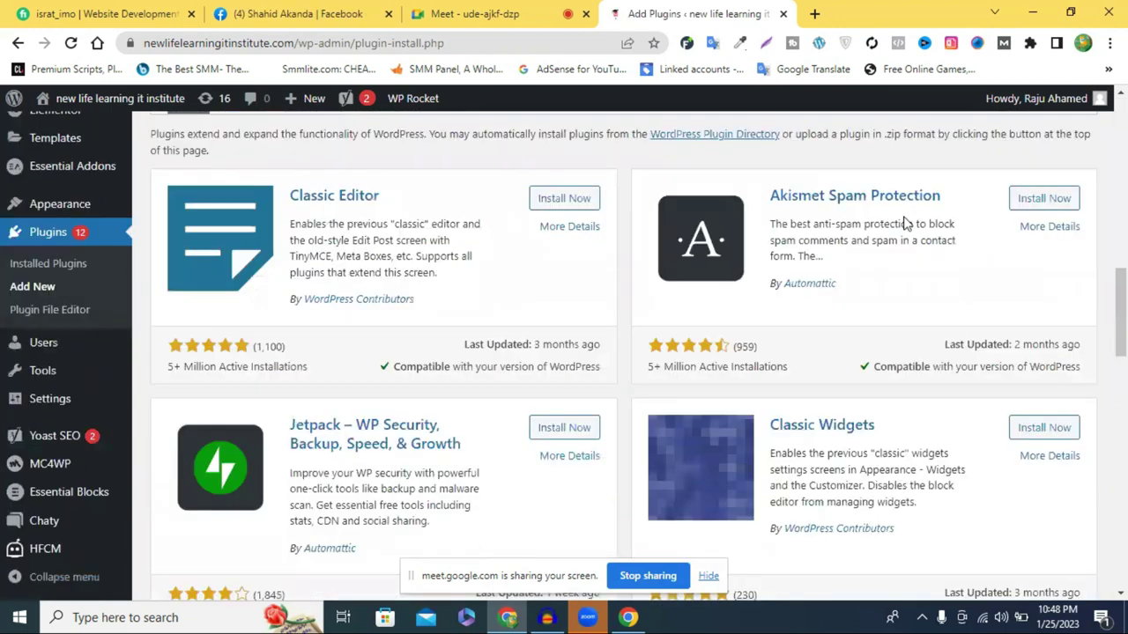
{"action": "scroll", "coordinate": [893, 385], "scroll_direction": "up", "scroll_amount": 4}
{"action": "left_click", "coordinate": [906, 422]}
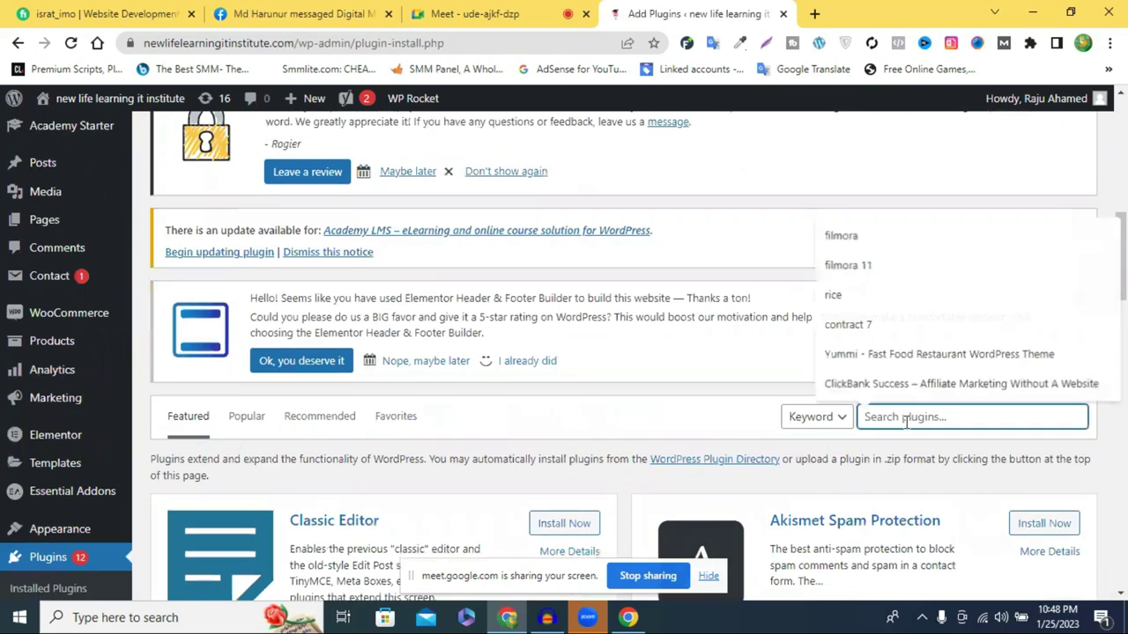
{"action": "scroll", "coordinate": [828, 323], "scroll_direction": "down", "scroll_amount": 1}
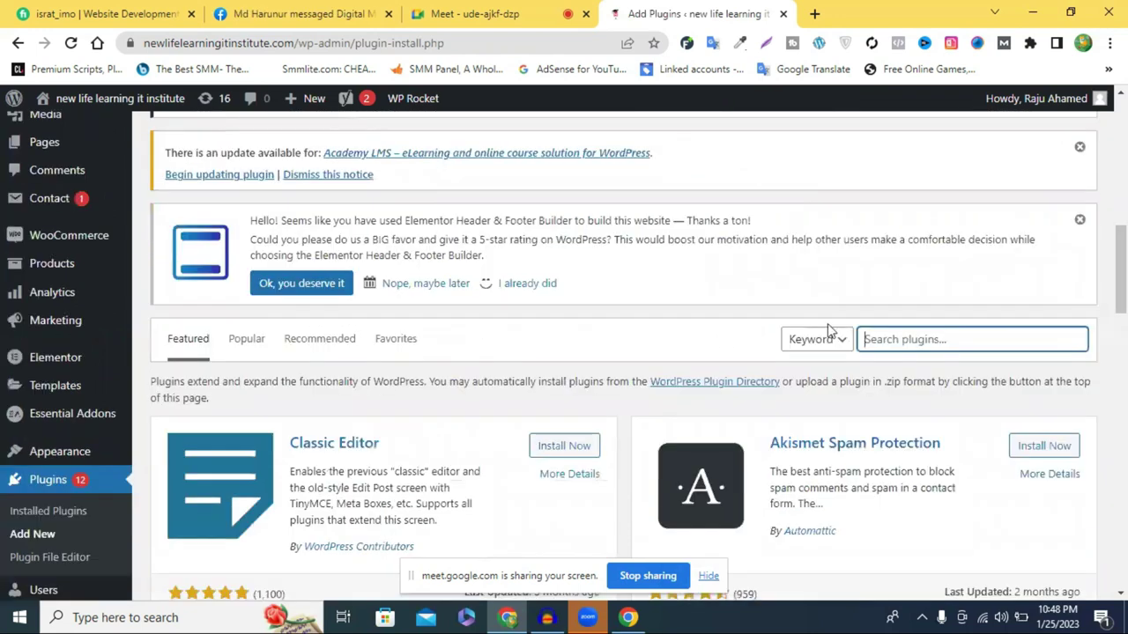
{"action": "left_click", "coordinate": [953, 342]}
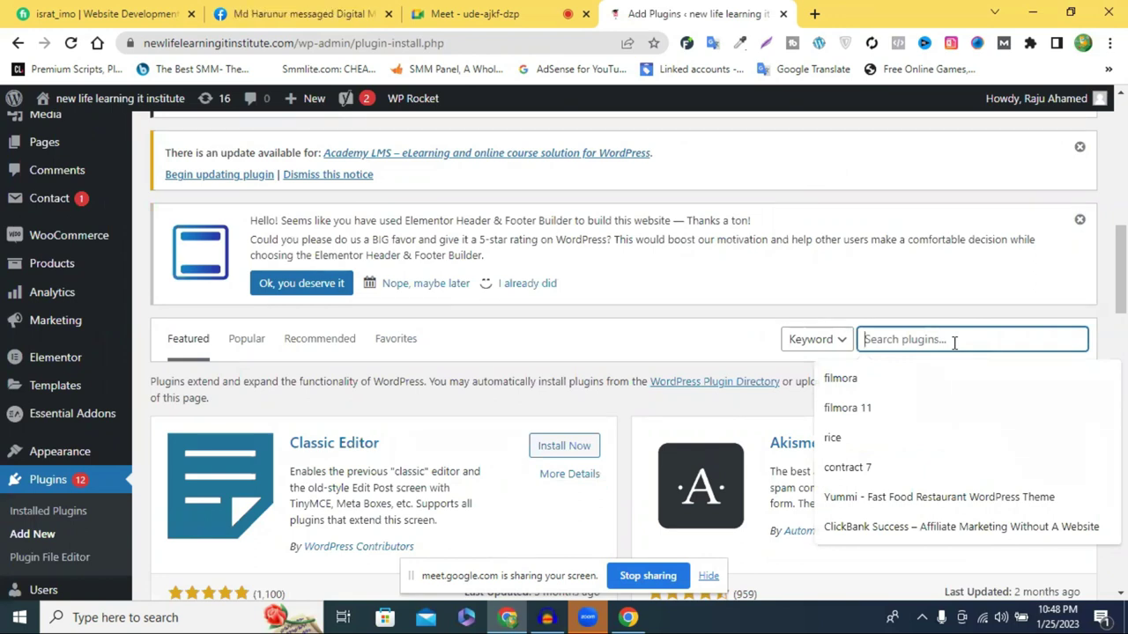
{"action": "type", "text": "seo"}
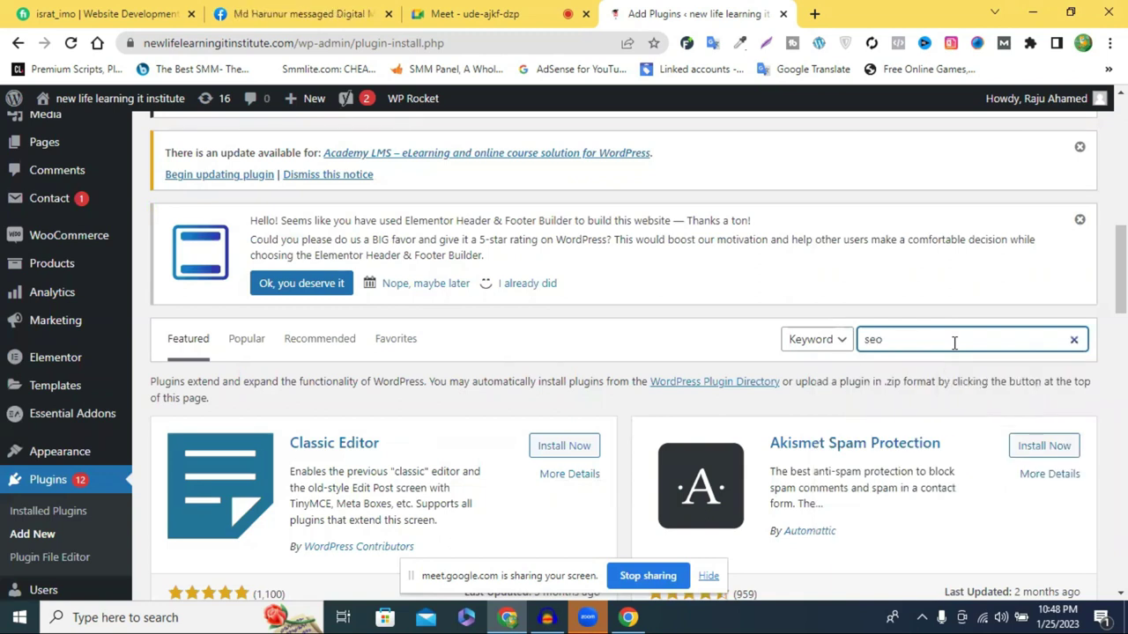
{"action": "key", "text": "Return"}
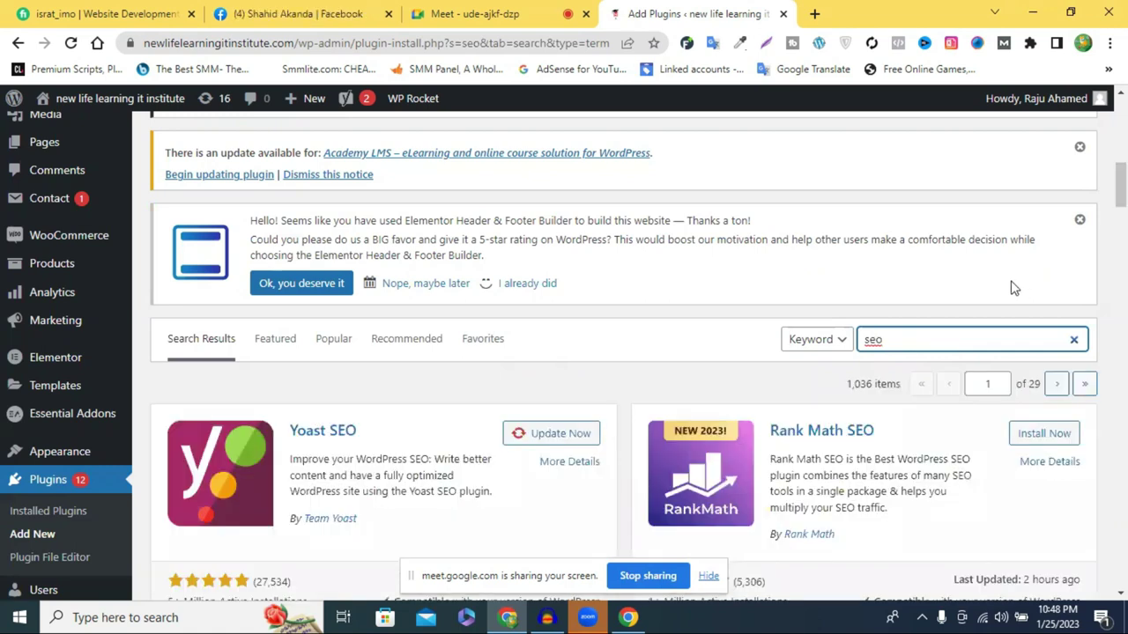
Examine the SEO plugin search results, focusing on the Yoast SEO entry's name and description.
{"action": "scroll", "coordinate": [1013, 288], "scroll_direction": "down", "scroll_amount": 2}
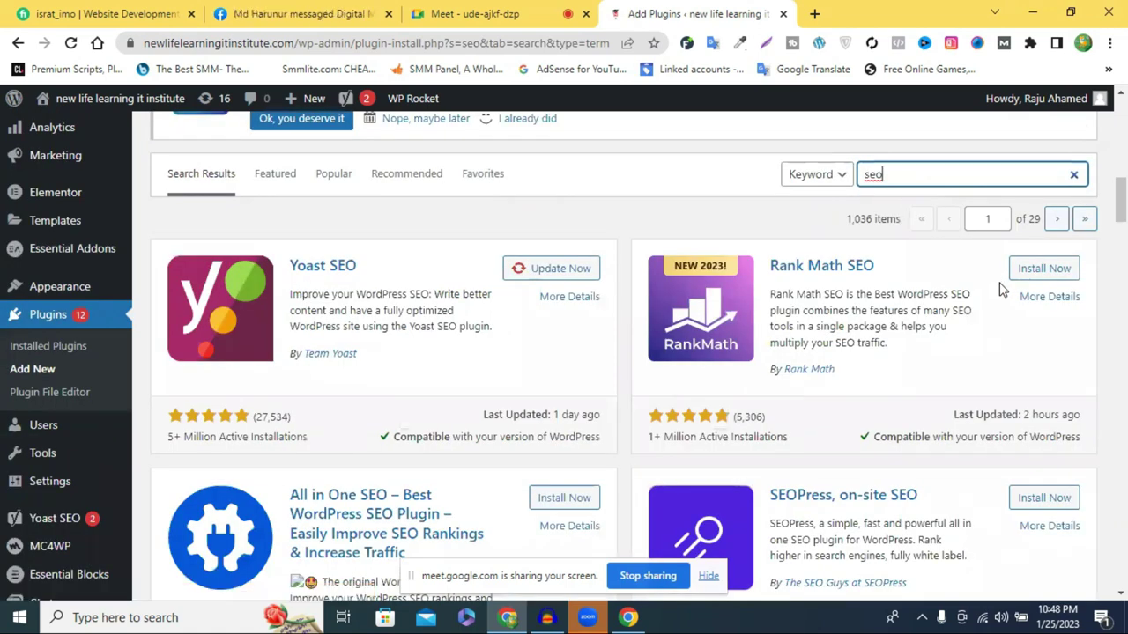
{"action": "scroll", "coordinate": [1001, 289], "scroll_direction": "up", "scroll_amount": 1}
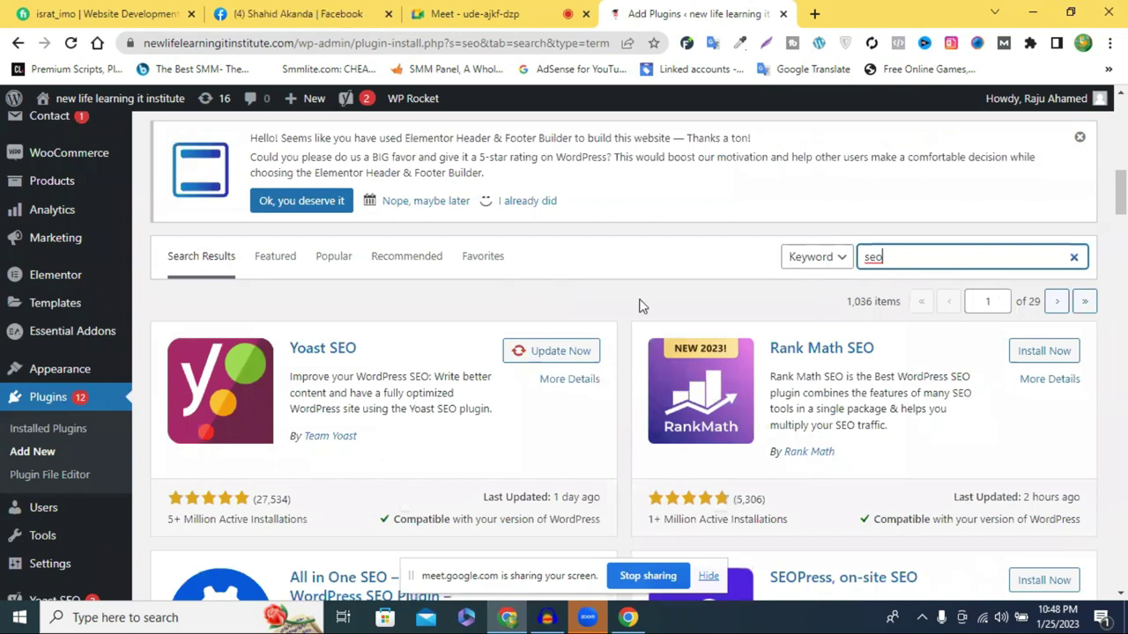
{"action": "scroll", "coordinate": [675, 302], "scroll_direction": "down", "scroll_amount": 1}
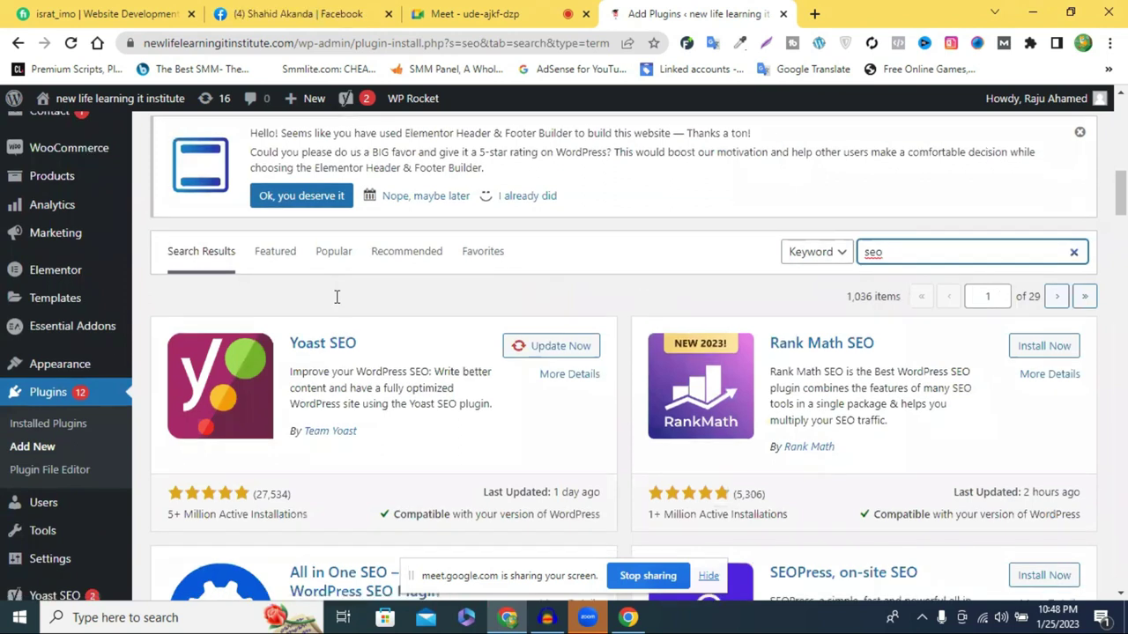
{"action": "scroll", "coordinate": [397, 275], "scroll_direction": "down", "scroll_amount": 1}
{"action": "left_click_drag", "start_coordinate": [319, 280], "coordinate": [290, 295]}
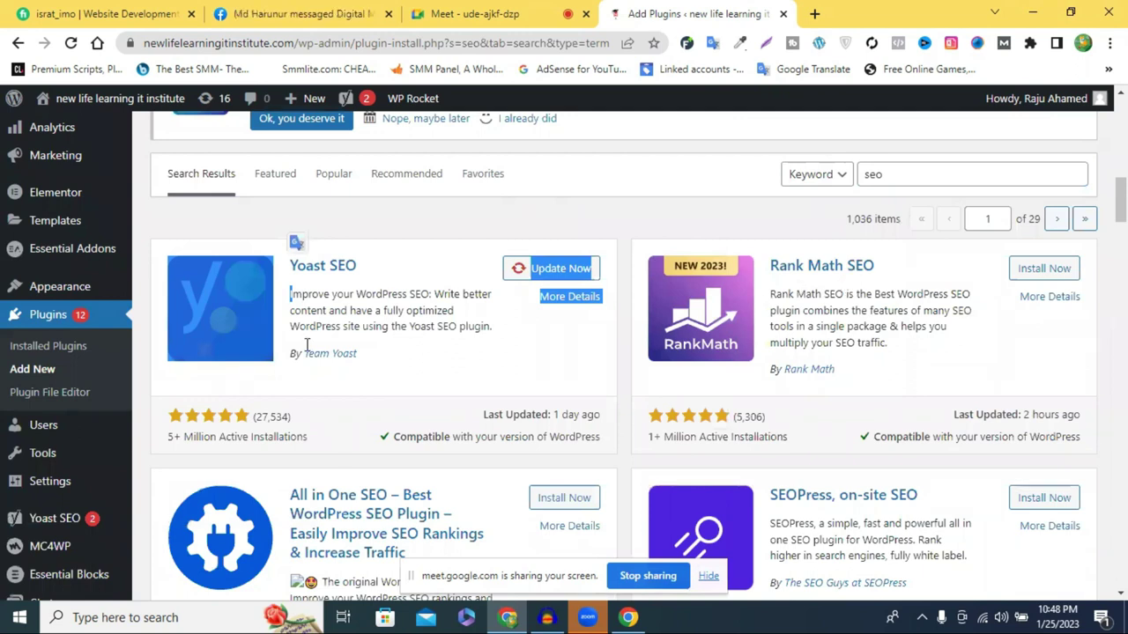
{"action": "left_click", "coordinate": [715, 223]}
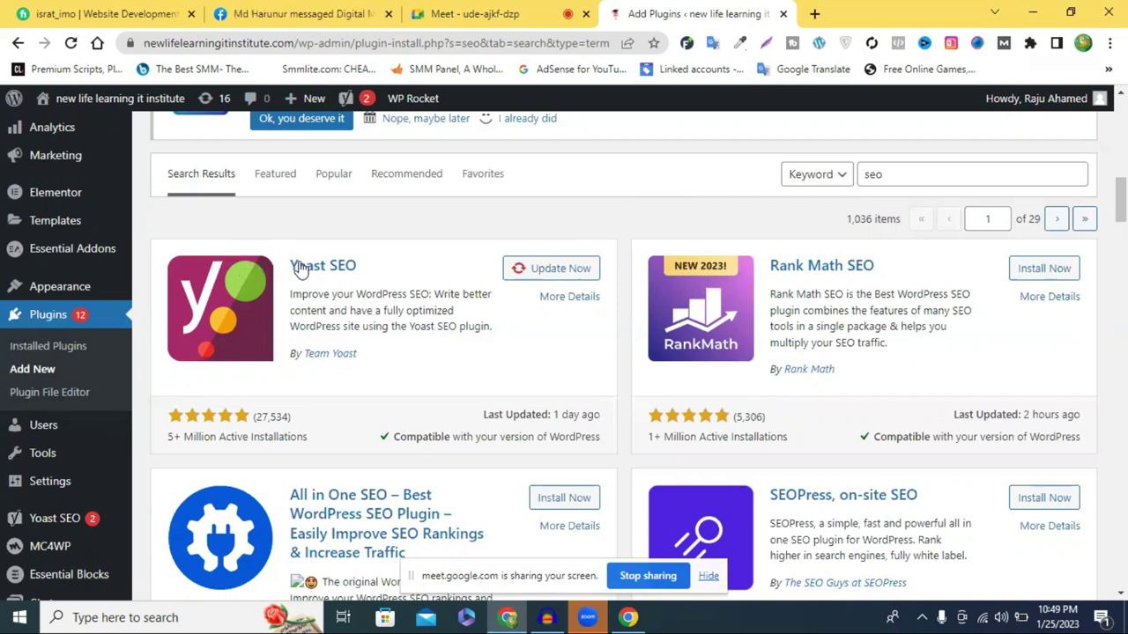
{"action": "left_click_drag", "start_coordinate": [357, 265], "coordinate": [288, 266]}
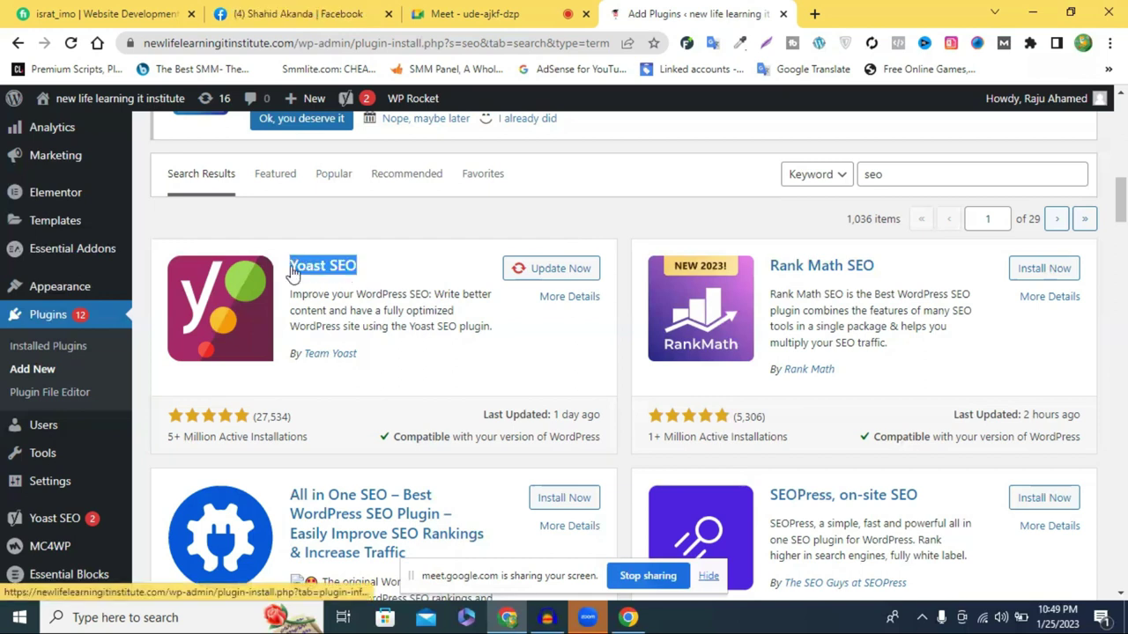
{"action": "left_click", "coordinate": [407, 259]}
{"action": "left_click_drag", "start_coordinate": [360, 264], "coordinate": [286, 266]}
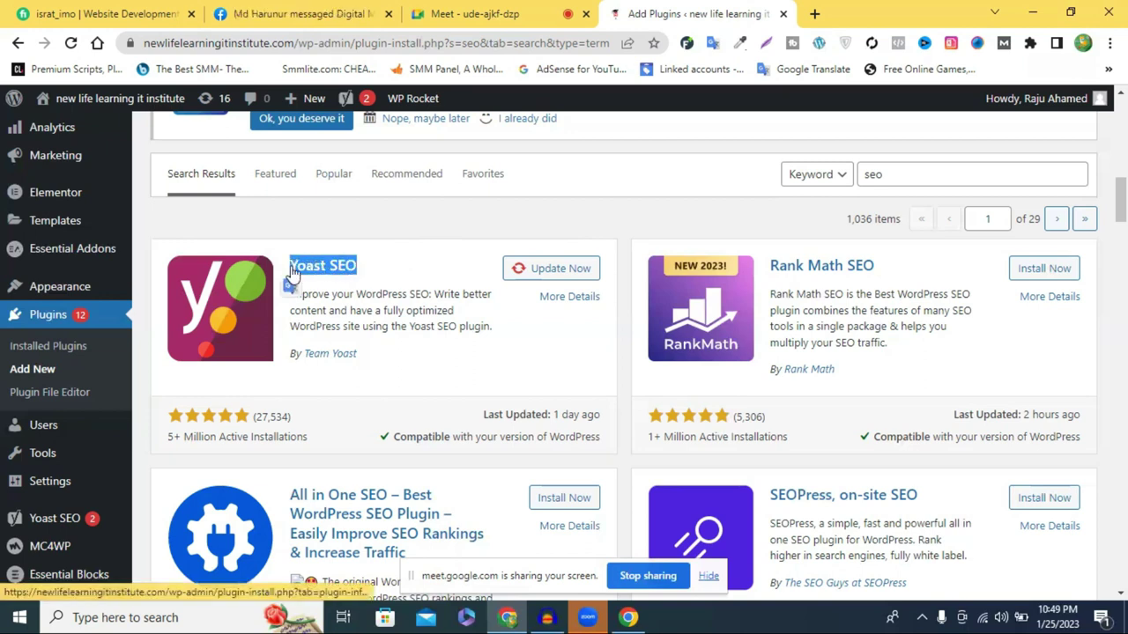
{"action": "left_click", "coordinate": [414, 254]}
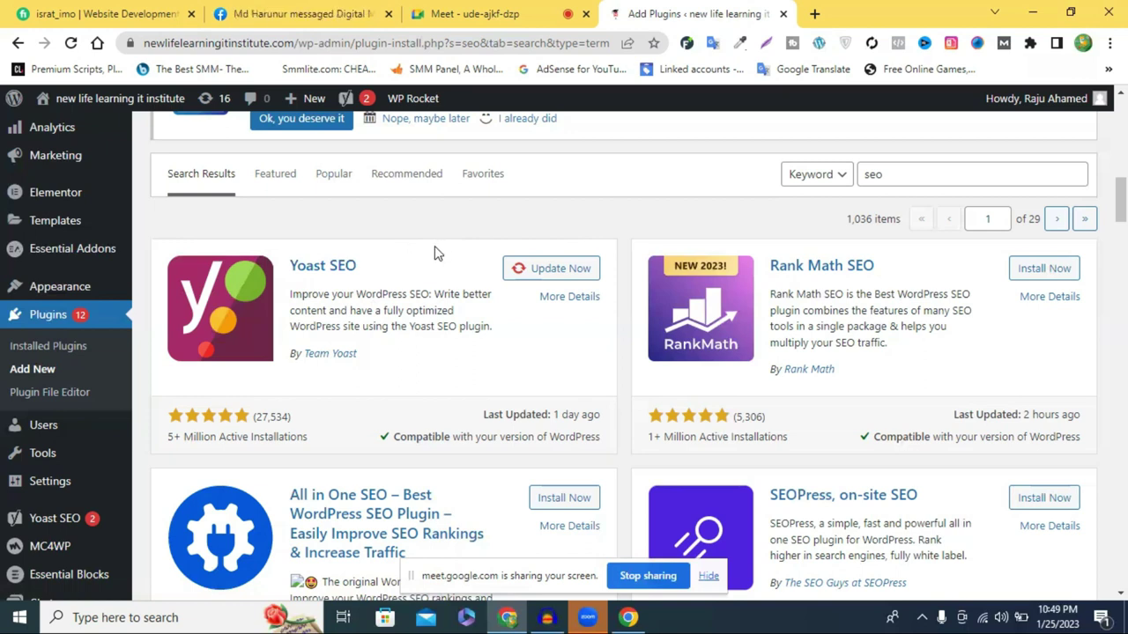
{"action": "left_click_drag", "start_coordinate": [357, 267], "coordinate": [300, 271]}
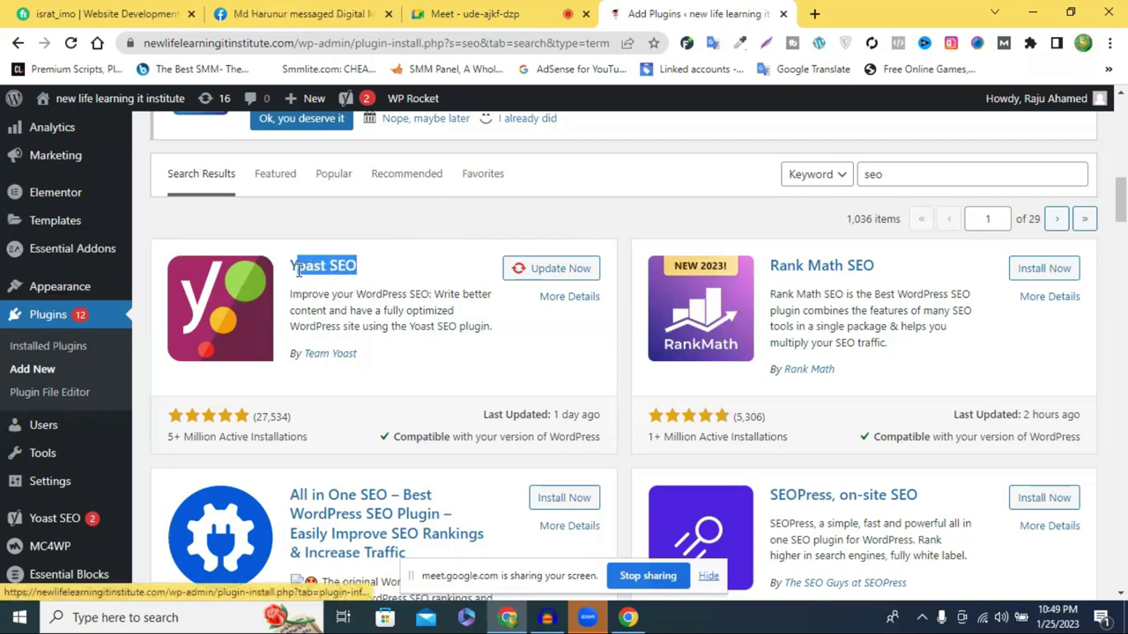
{"action": "left_click", "coordinate": [391, 255]}
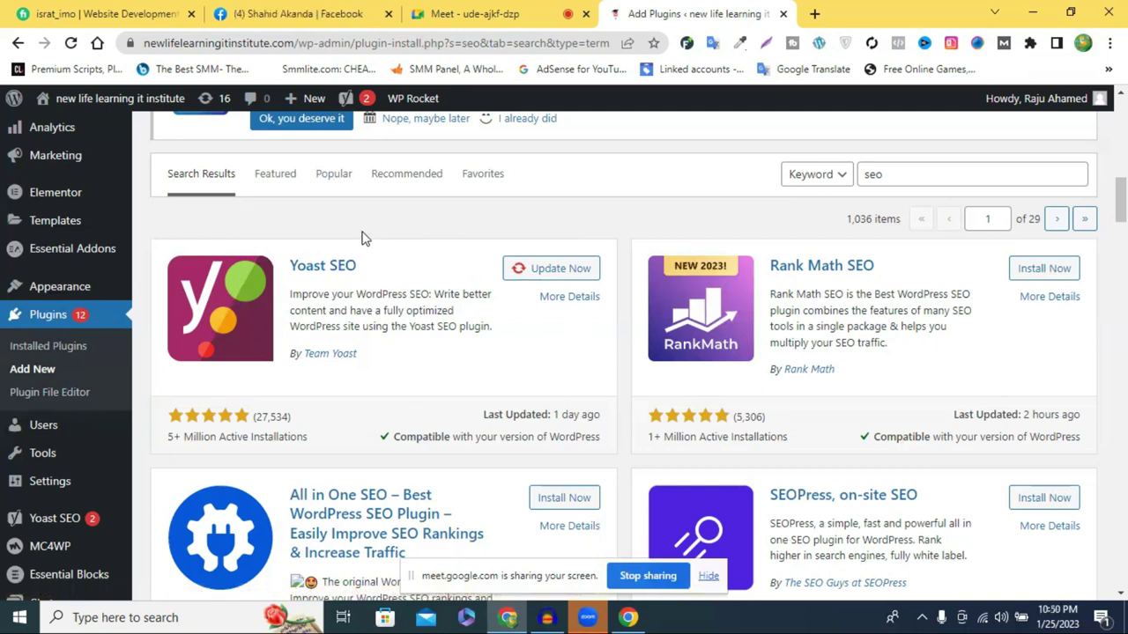
Compare the Yoast SEO entry with the other SEO plugins listed further down the search results.
{"action": "left_click_drag", "start_coordinate": [356, 265], "coordinate": [290, 266]}
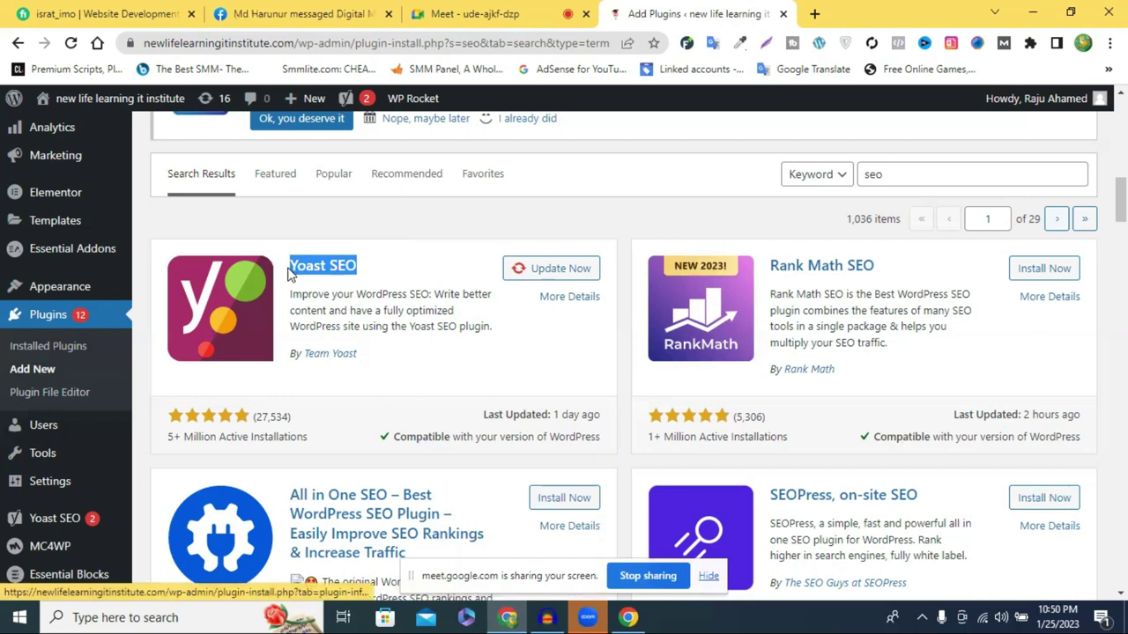
{"action": "left_click_drag", "start_coordinate": [392, 271], "coordinate": [295, 267]}
{"action": "left_click", "coordinate": [406, 266]}
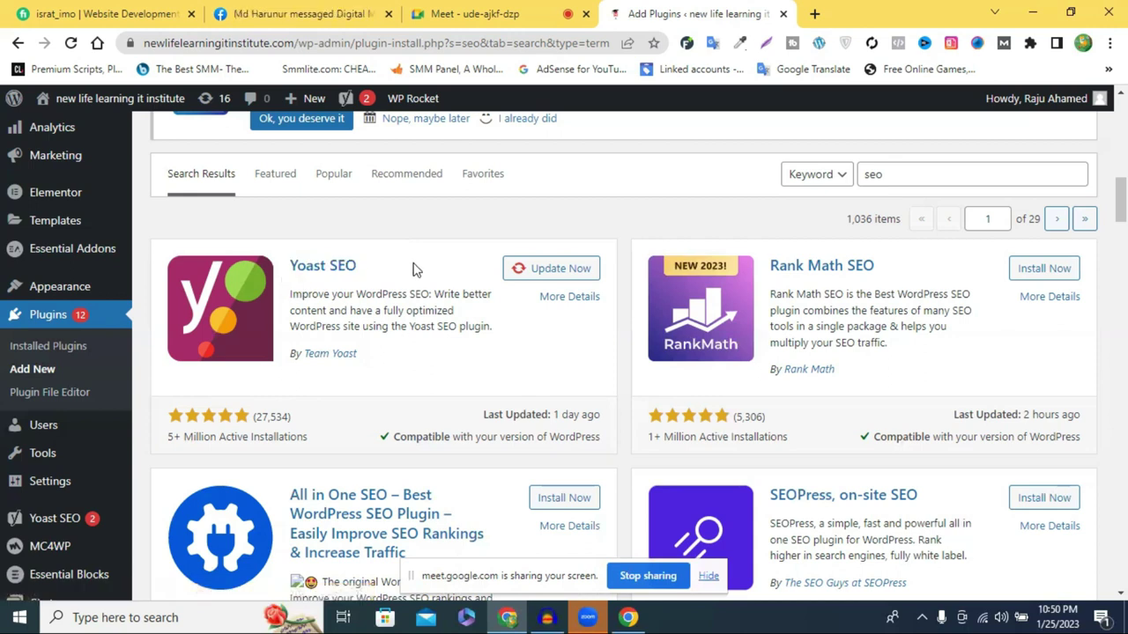
{"action": "scroll", "coordinate": [413, 268], "scroll_direction": "down", "scroll_amount": 3}
{"action": "scroll", "coordinate": [418, 273], "scroll_direction": "up", "scroll_amount": 3}
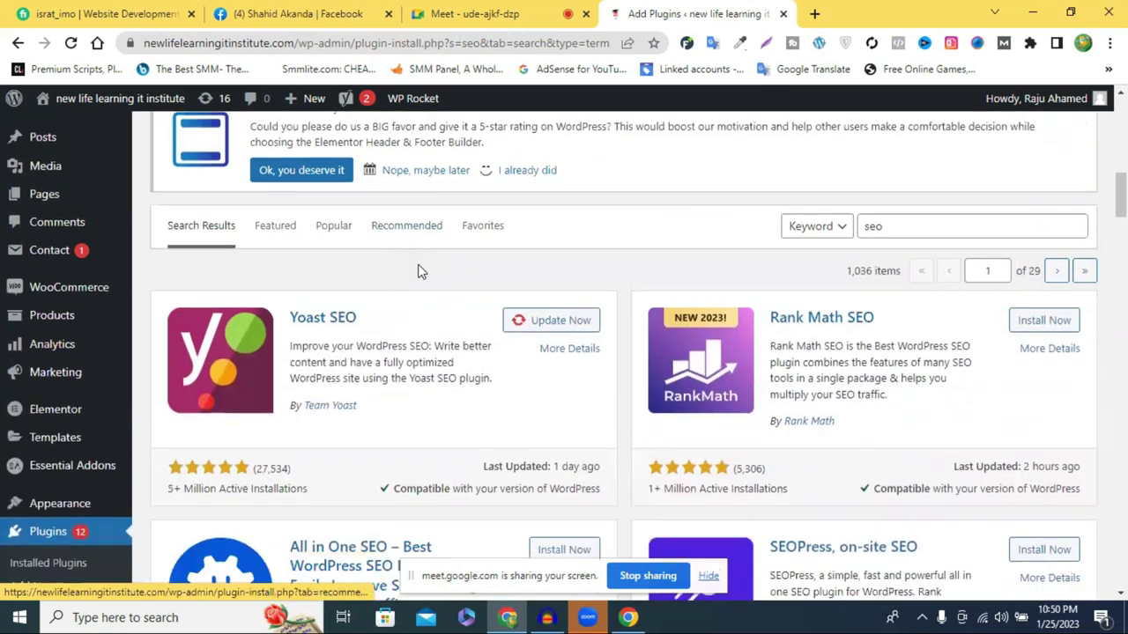
{"action": "scroll", "coordinate": [418, 272], "scroll_direction": "down", "scroll_amount": 4}
{"action": "scroll", "coordinate": [415, 271], "scroll_direction": "down", "scroll_amount": 4}
{"action": "scroll", "coordinate": [421, 271], "scroll_direction": "up", "scroll_amount": 1}
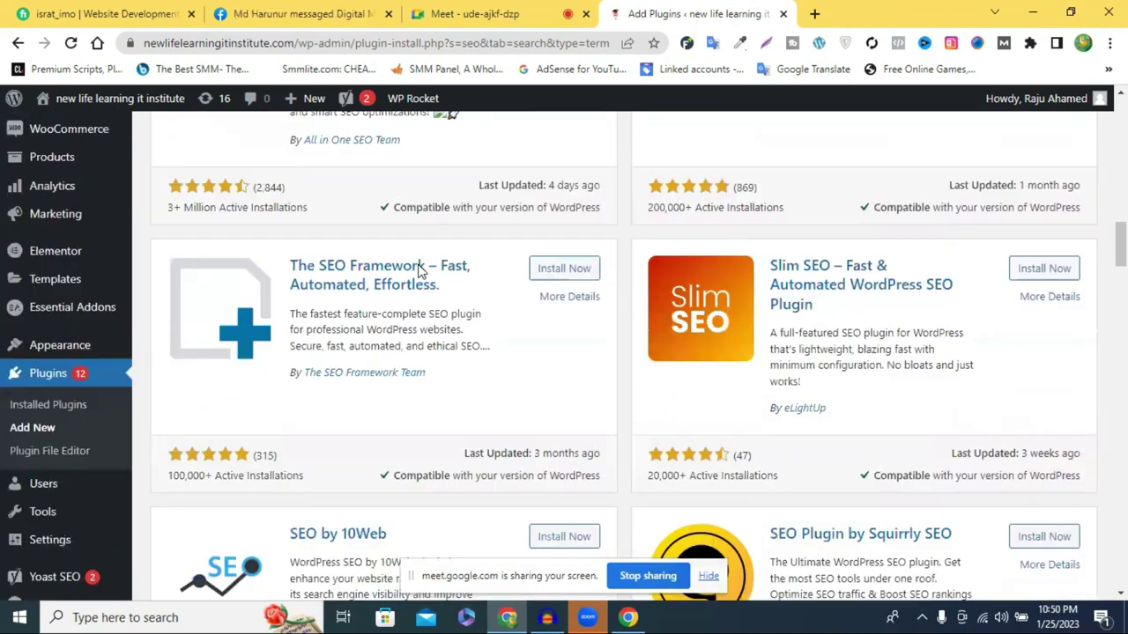
{"action": "scroll", "coordinate": [420, 270], "scroll_direction": "down", "scroll_amount": 3}
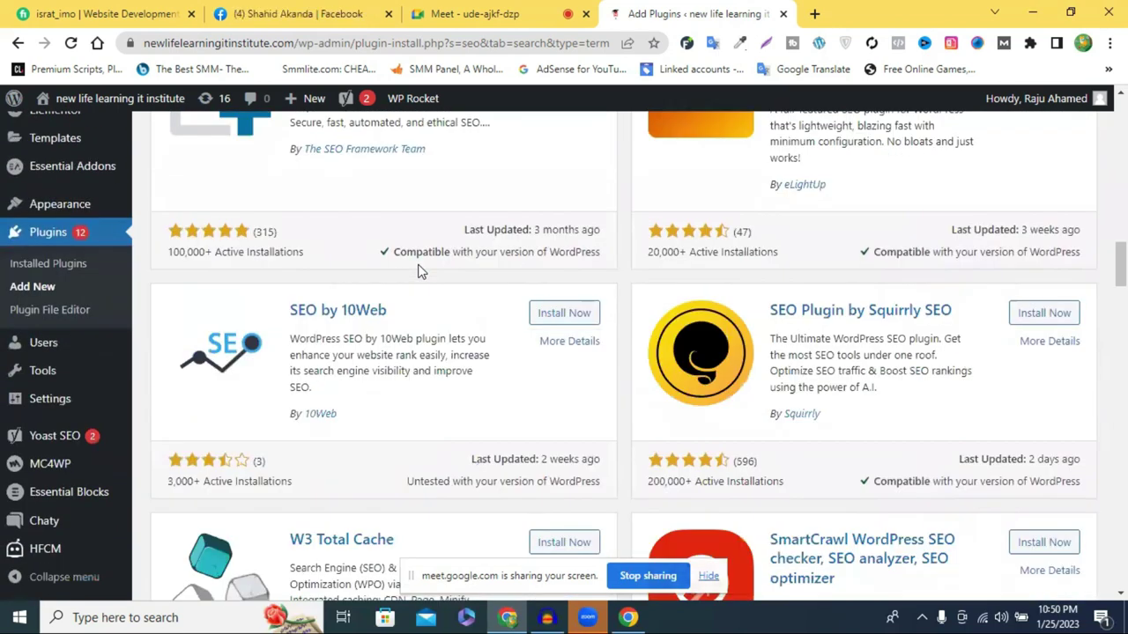
{"action": "scroll", "coordinate": [420, 271], "scroll_direction": "up", "scroll_amount": 15}
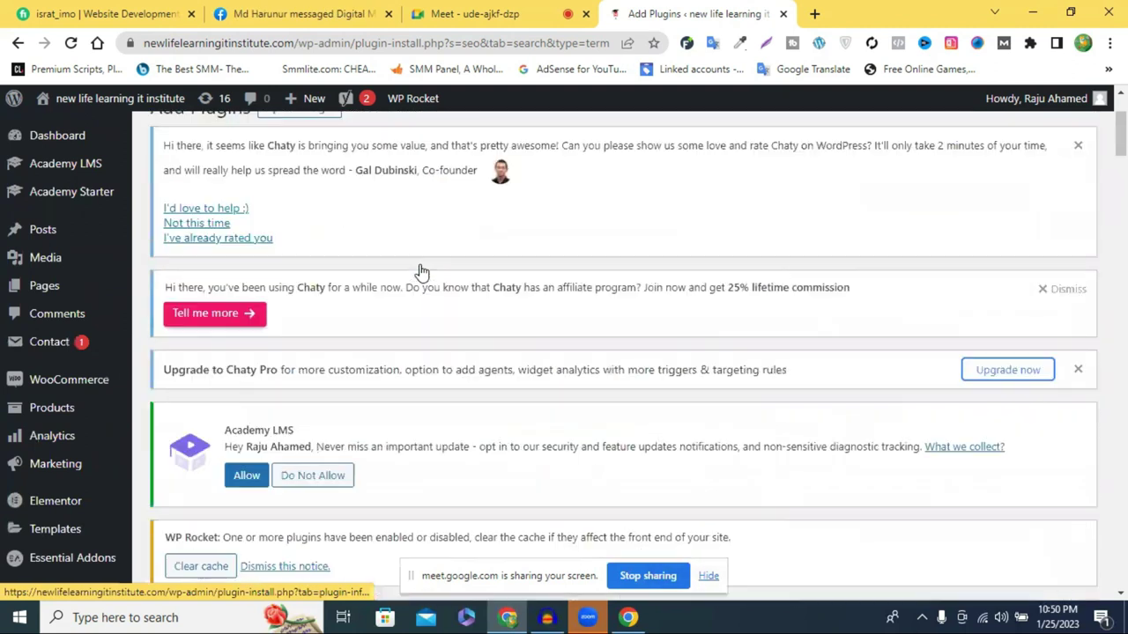
{"action": "scroll", "coordinate": [419, 270], "scroll_direction": "up", "scroll_amount": 2}
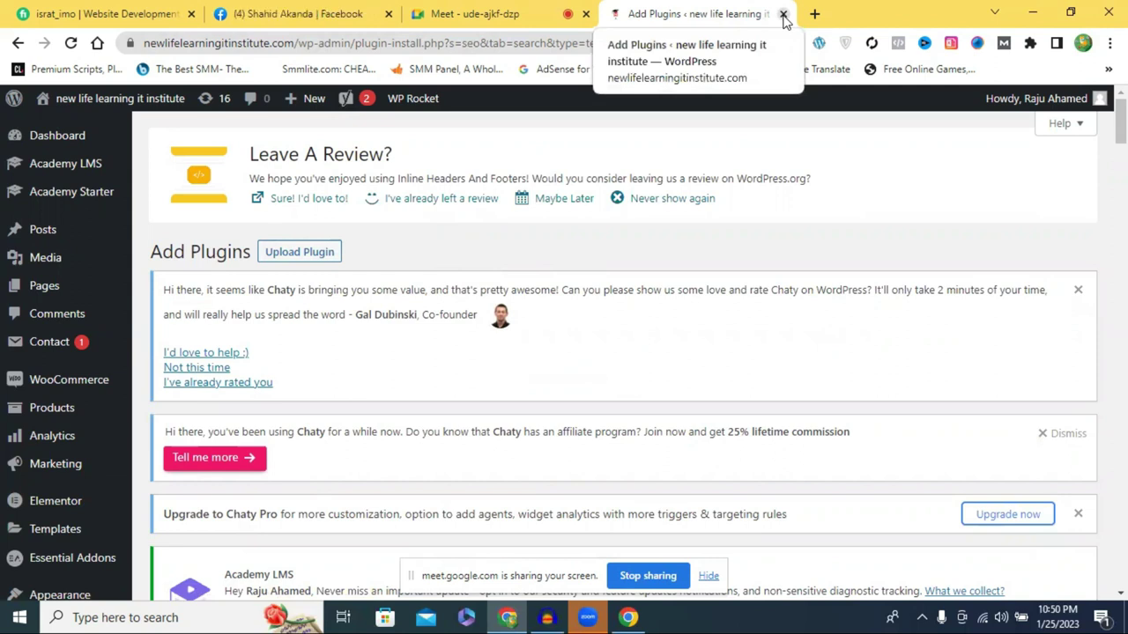
Close the Add Plugins page and the Fiverr profile page, and switch to a new Incognito window.
{"action": "left_click", "coordinate": [782, 14]}
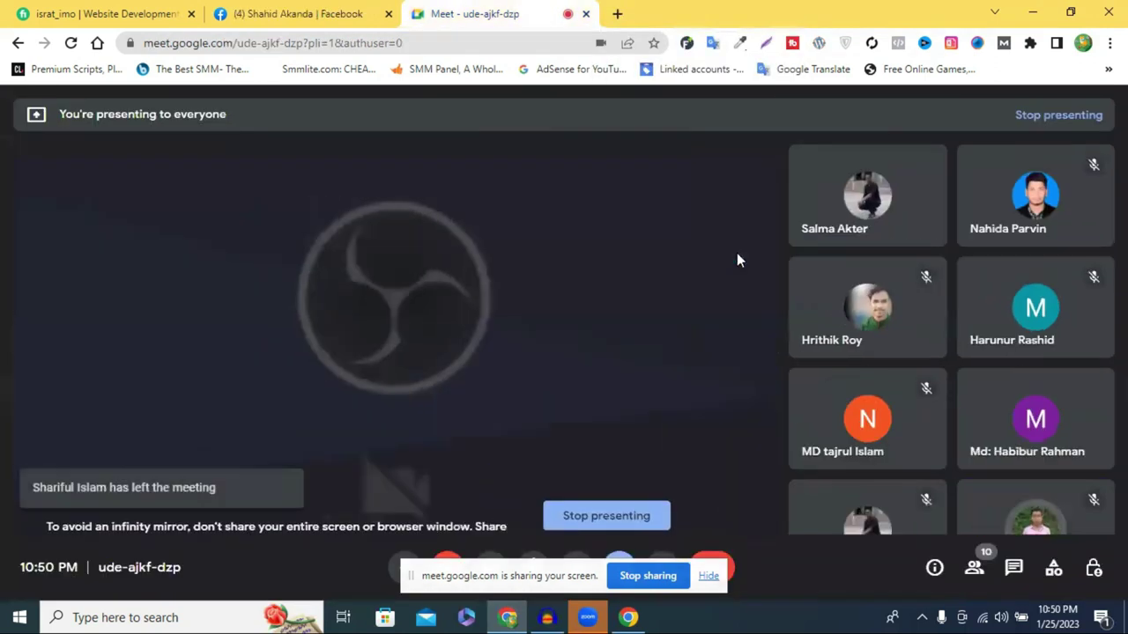
{"action": "left_click", "coordinate": [190, 14]}
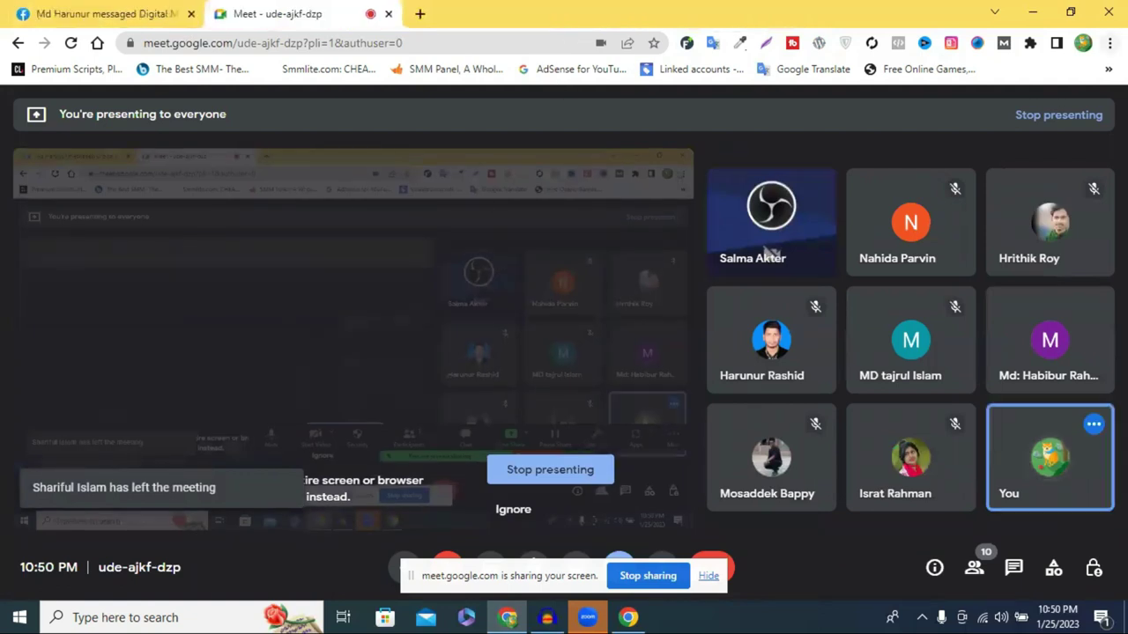
{"action": "left_click", "coordinate": [1109, 43]}
{"action": "key", "text": "Escape"}
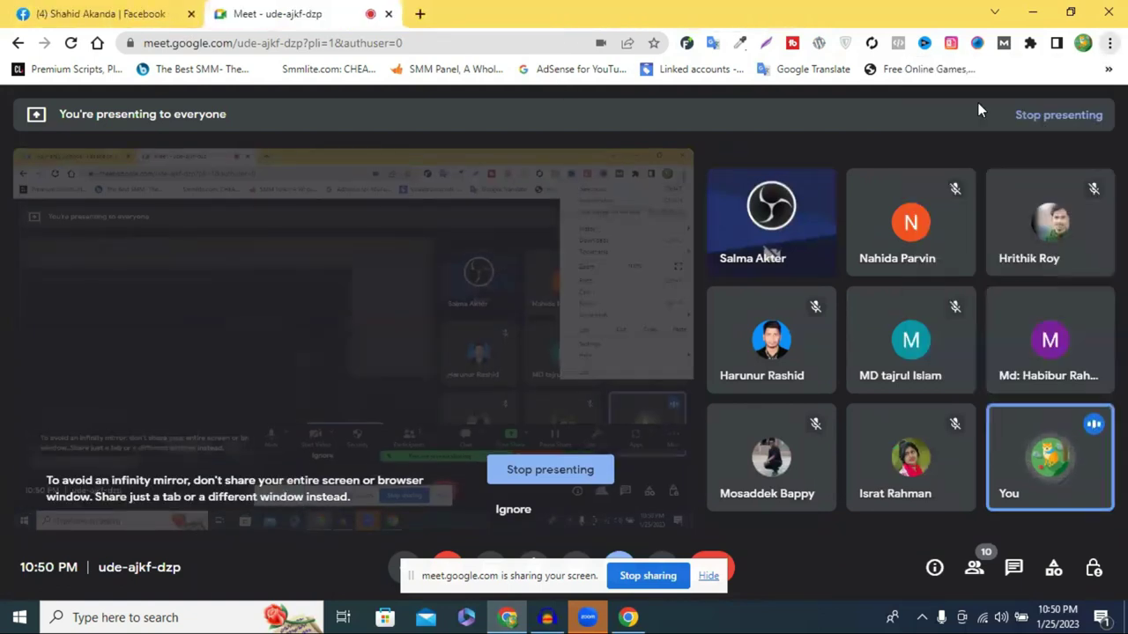
{"action": "key", "text": "alt+Tab"}
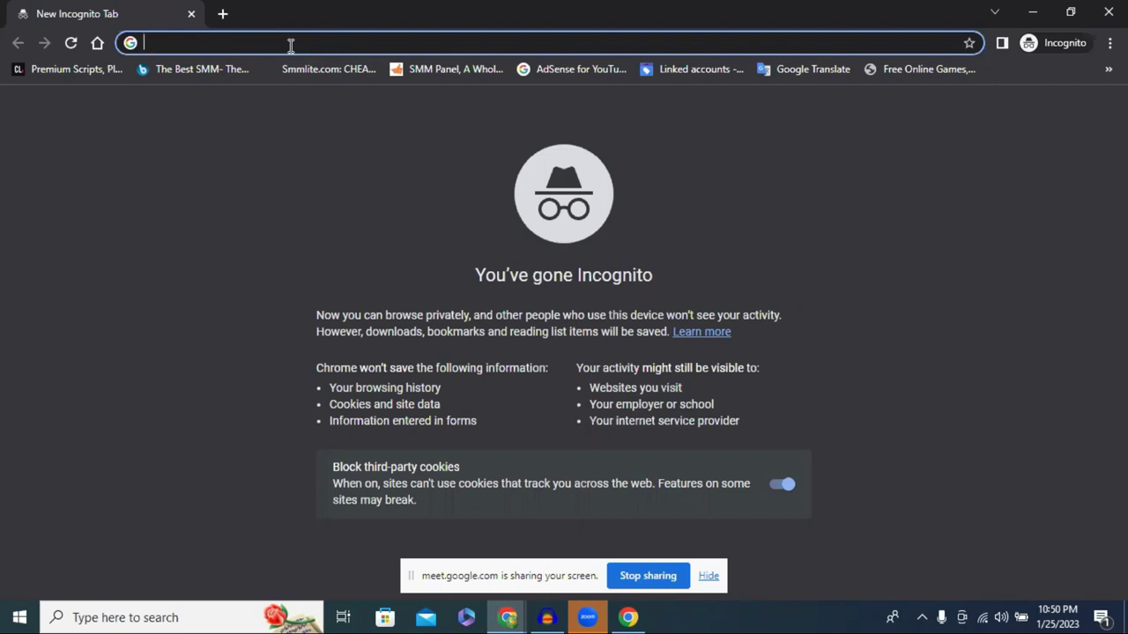
{"action": "type", "text": "so"}
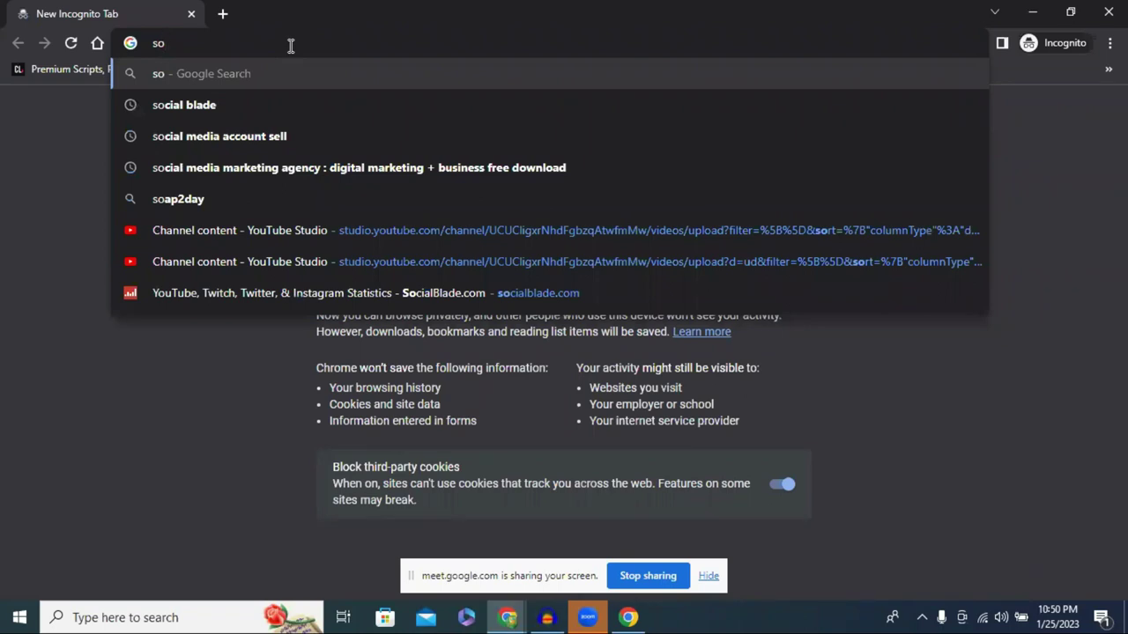
{"action": "key", "text": "BackSpace"}
{"action": "key", "text": "BackSpace"}
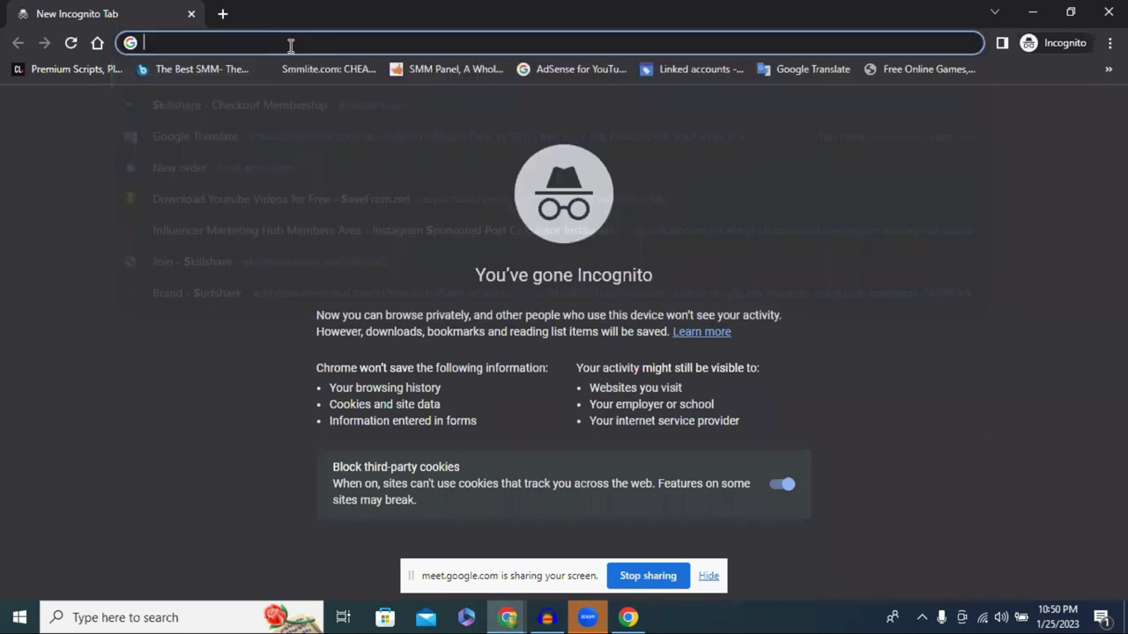
Open the website fiverr.com in the Incognito window.
{"action": "type", "text": "five"}
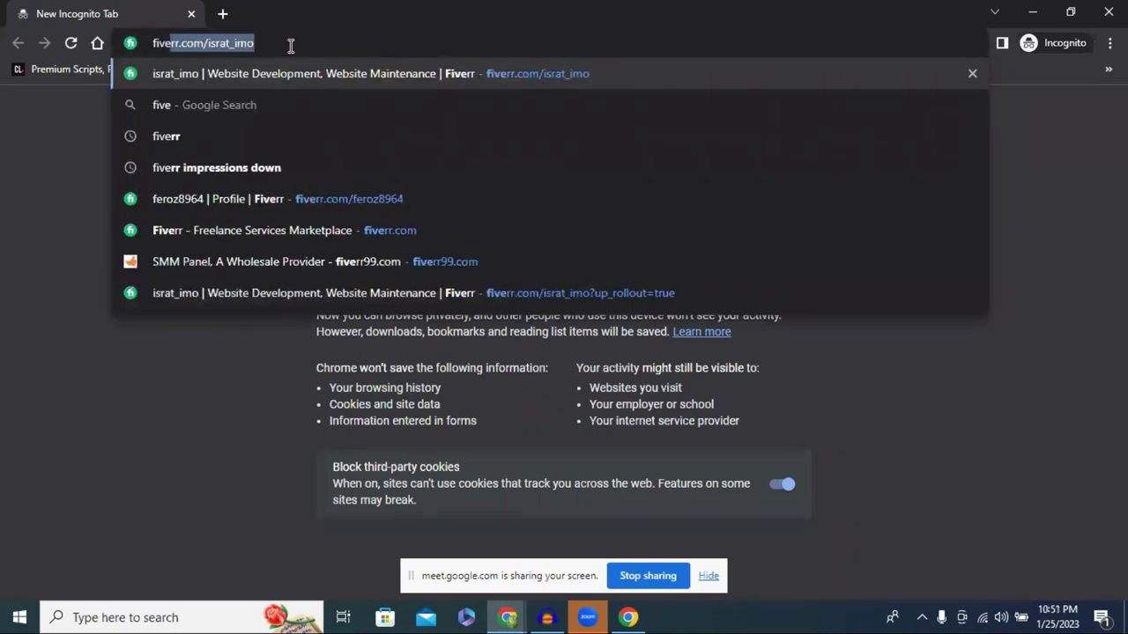
{"action": "type", "text": "rr."}
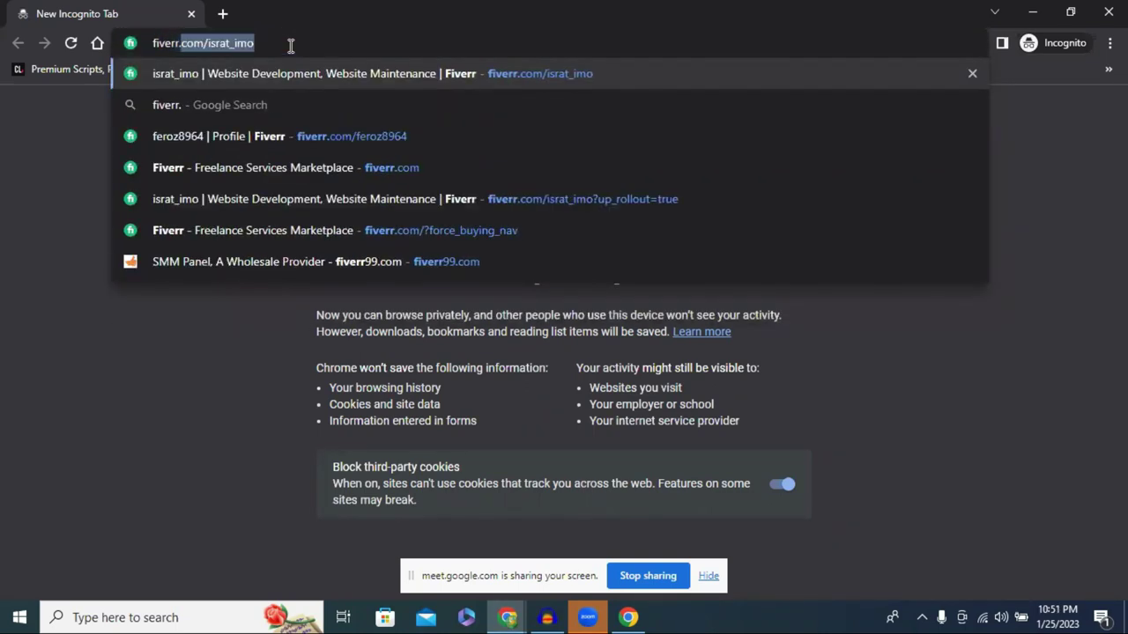
{"action": "type", "text": "com"}
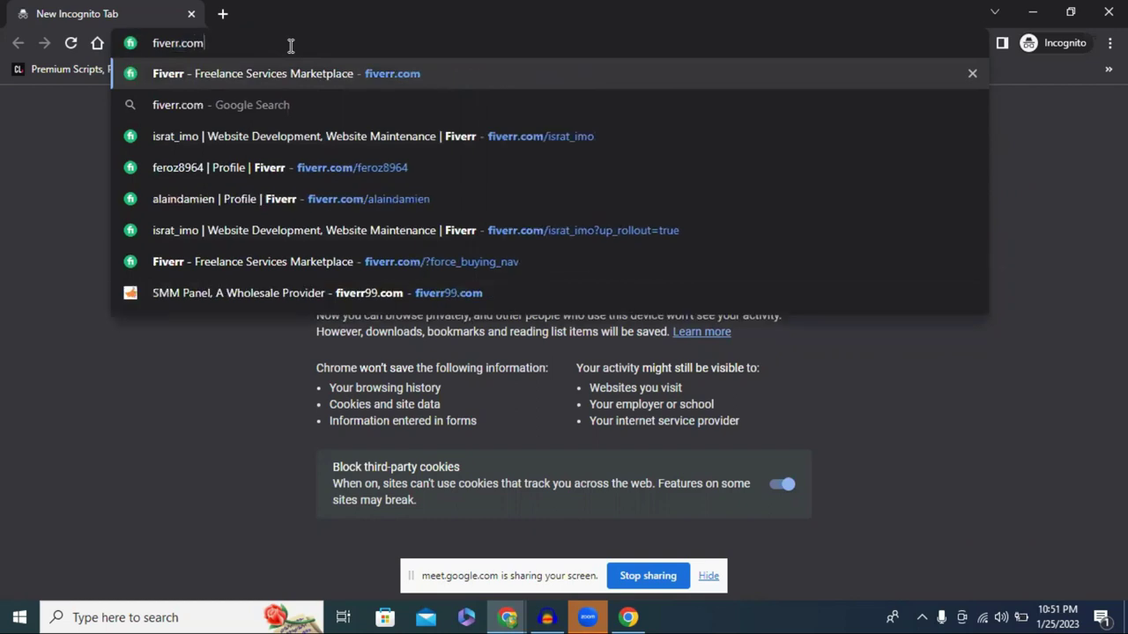
{"action": "key", "text": "Return"}
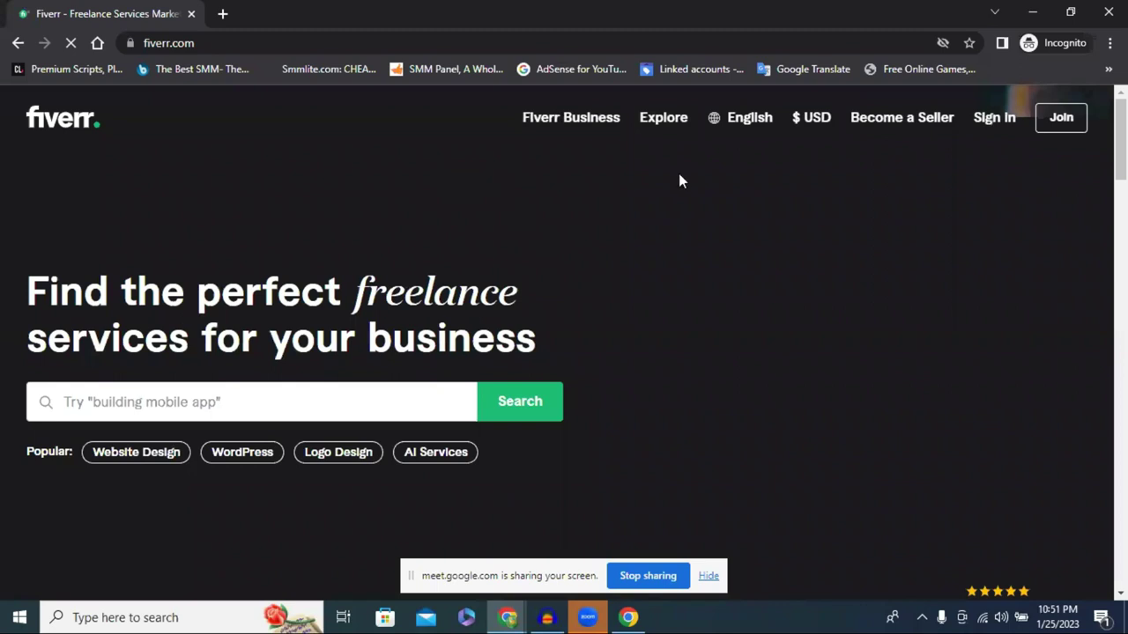
Look through the Fiverr homepage, including its popular professional services and the AI Services category's subcategories.
{"action": "scroll", "coordinate": [572, 219], "scroll_direction": "down", "scroll_amount": 1}
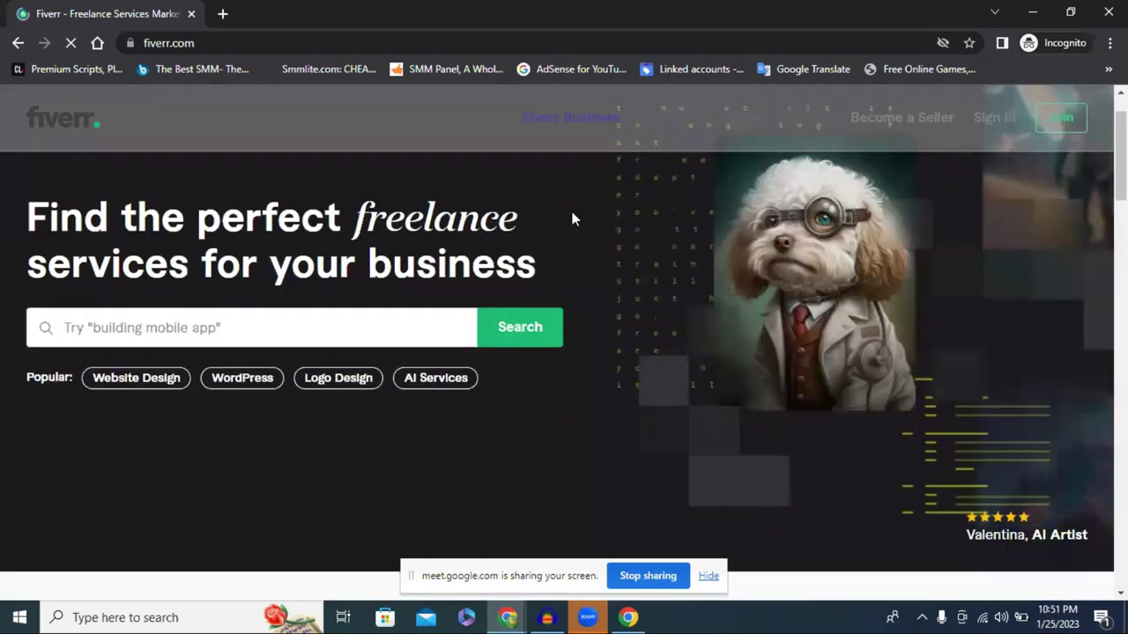
{"action": "scroll", "coordinate": [572, 218], "scroll_direction": "up", "scroll_amount": 1}
{"action": "scroll", "coordinate": [572, 218], "scroll_direction": "down", "scroll_amount": 6}
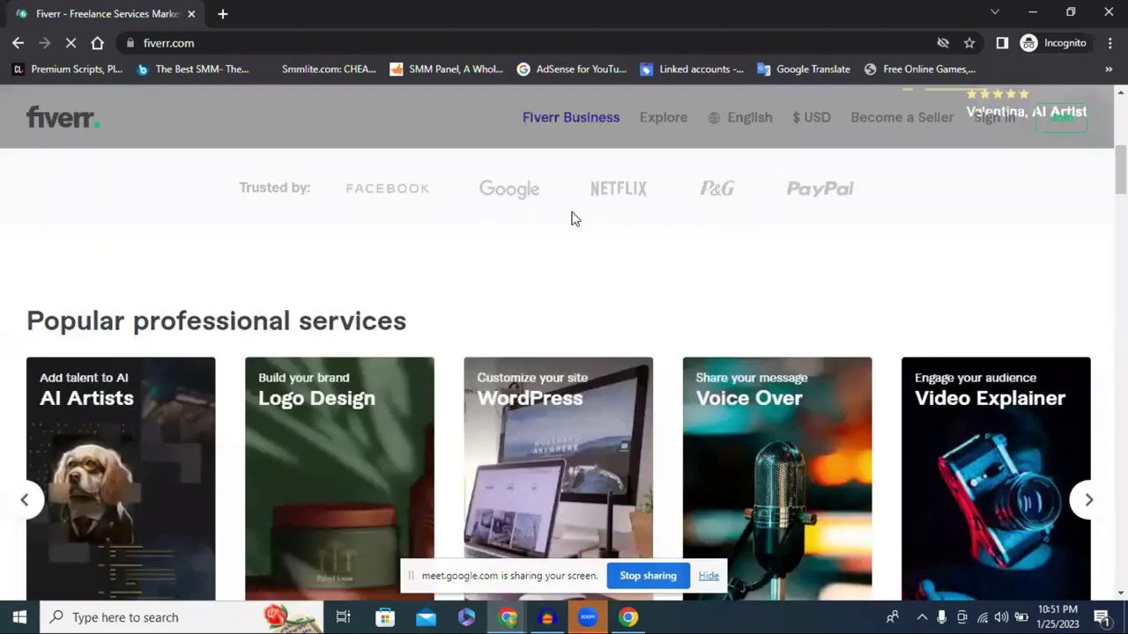
{"action": "scroll", "coordinate": [654, 193], "scroll_direction": "down", "scroll_amount": 1}
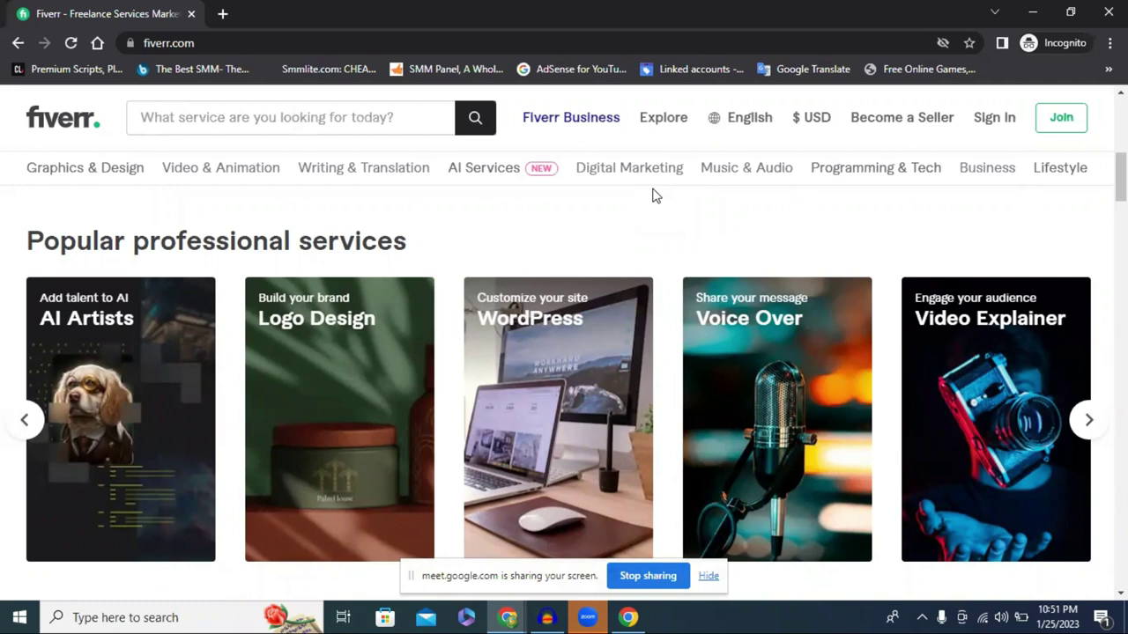
{"action": "scroll", "coordinate": [653, 194], "scroll_direction": "down", "scroll_amount": 5}
{"action": "scroll", "coordinate": [653, 196], "scroll_direction": "up", "scroll_amount": 5}
{"action": "scroll", "coordinate": [192, 226], "scroll_direction": "up", "scroll_amount": 3}
{"action": "scroll", "coordinate": [208, 231], "scroll_direction": "up", "scroll_amount": 3}
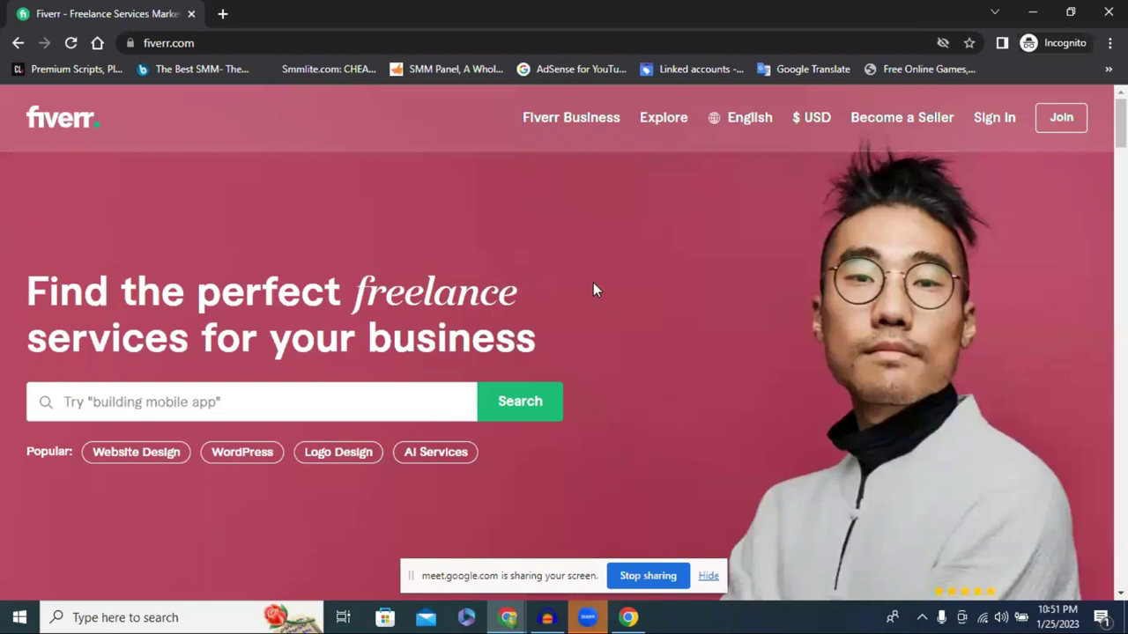
{"action": "scroll", "coordinate": [593, 289], "scroll_direction": "down", "scroll_amount": 5}
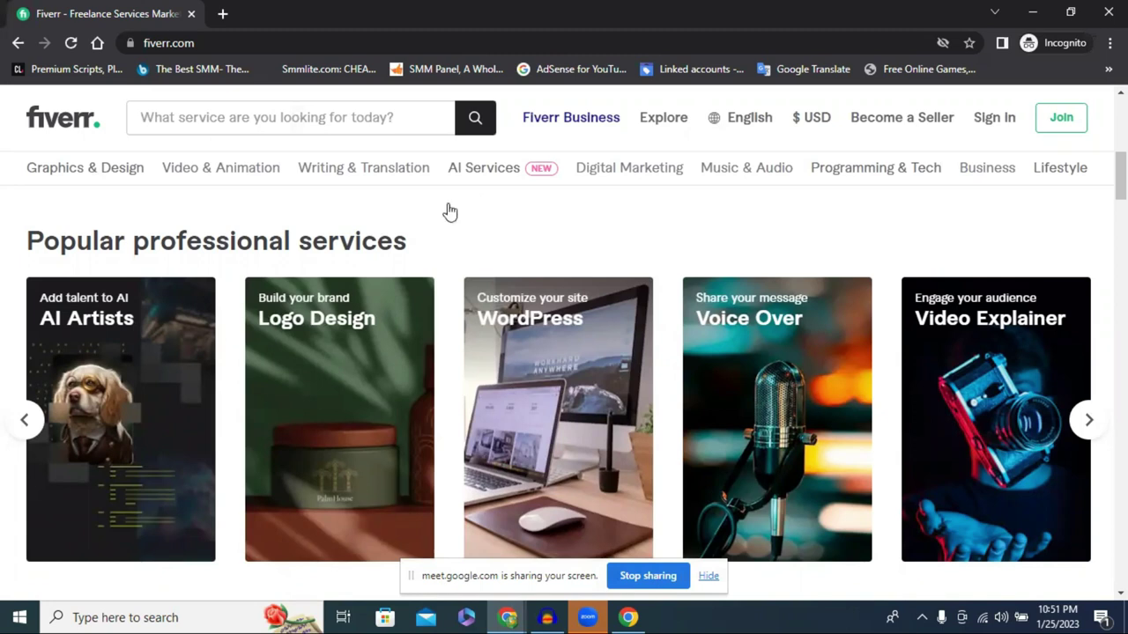
{"action": "mouse_move", "coordinate": [473, 176]}
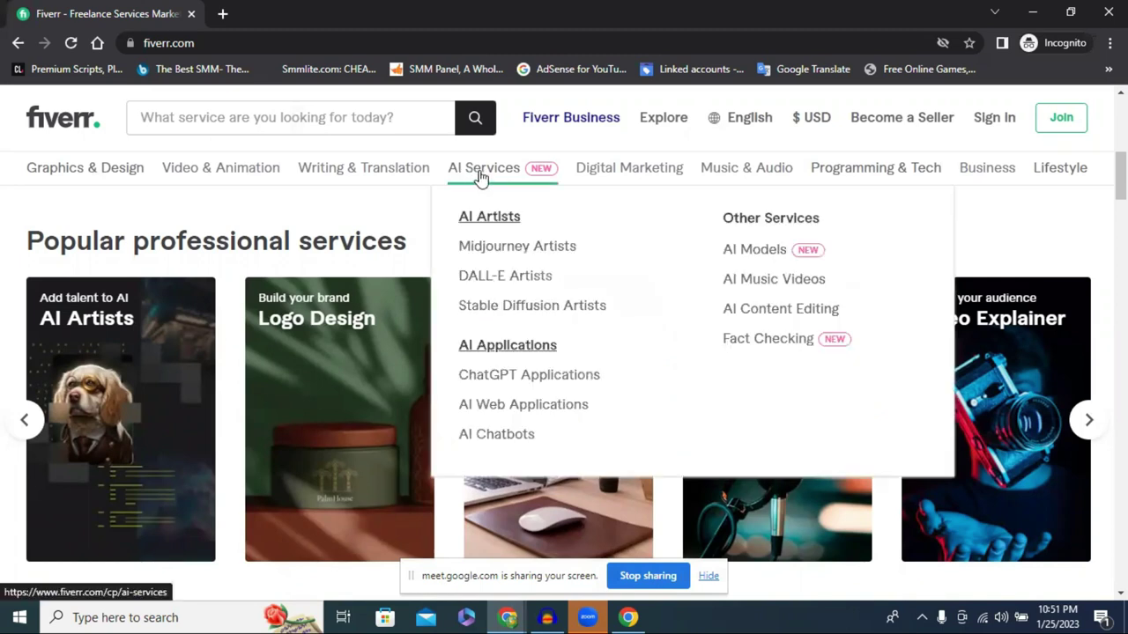